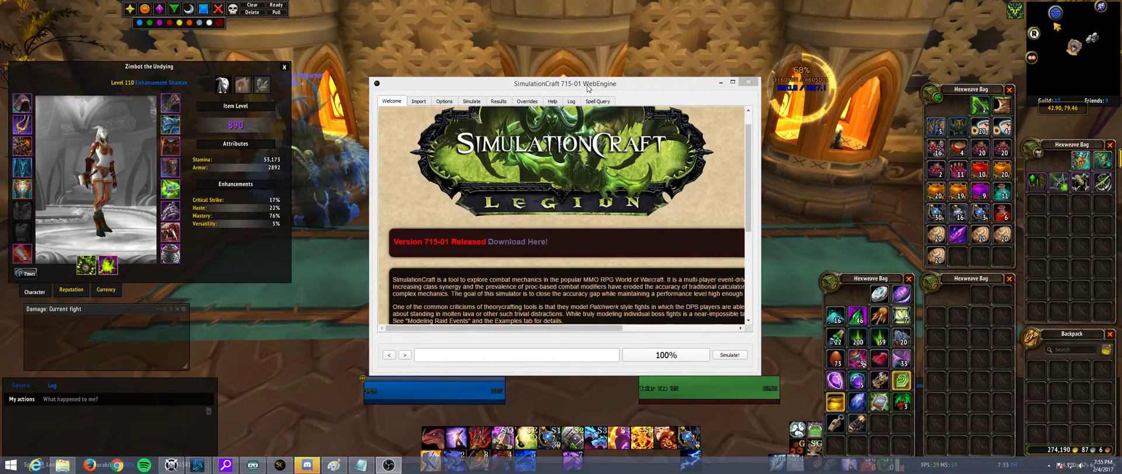
Maximize the SimulationCraft window, expand the Scale Factors section of the welcome page, and open the Simc Addon import page
left_click_drag(588, 89, 573, 79)
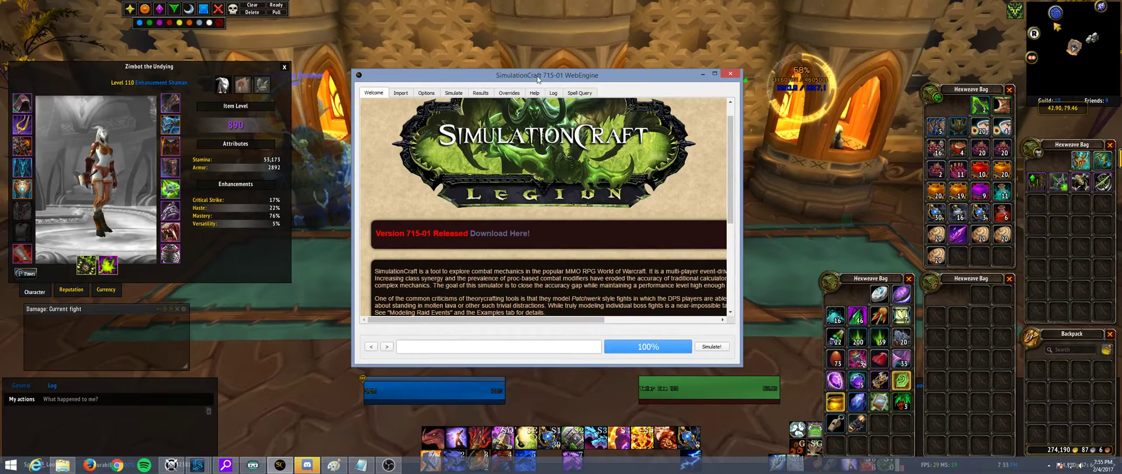
left_click_drag(539, 79, 542, 96)
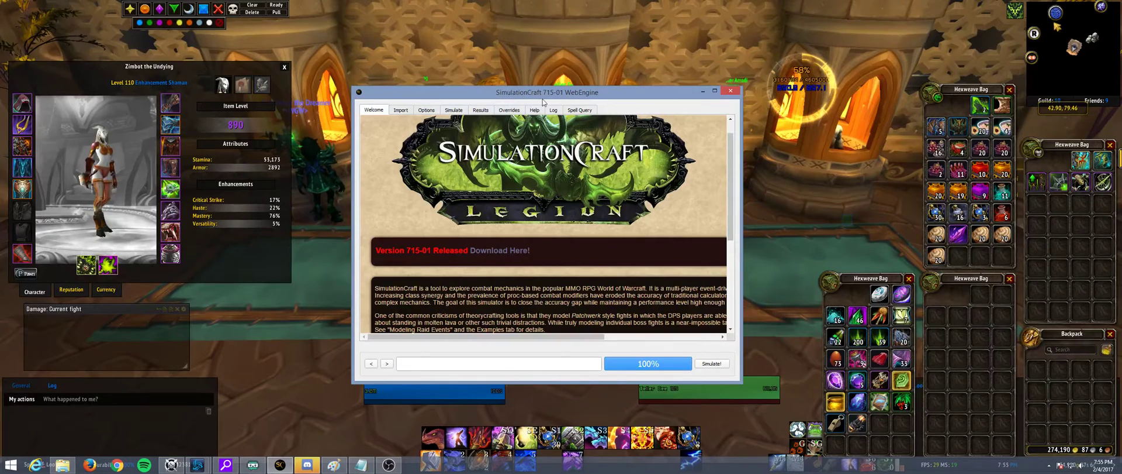
double_click(543, 99)
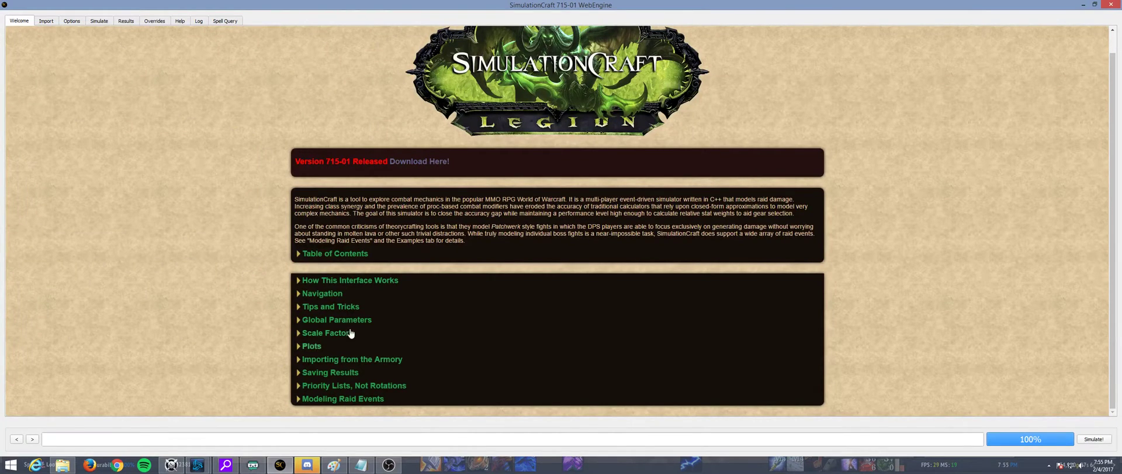
left_click(328, 333)
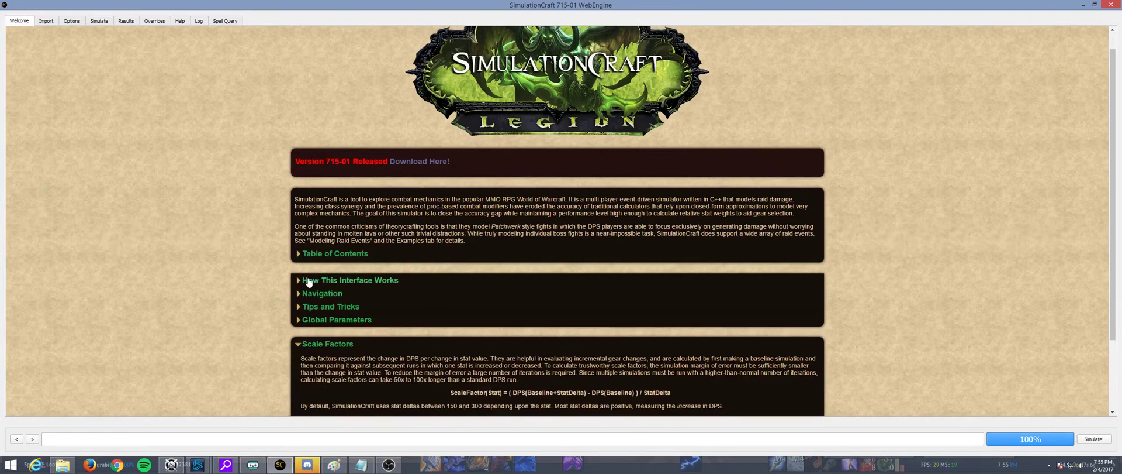
scroll(309, 282, "up", 1)
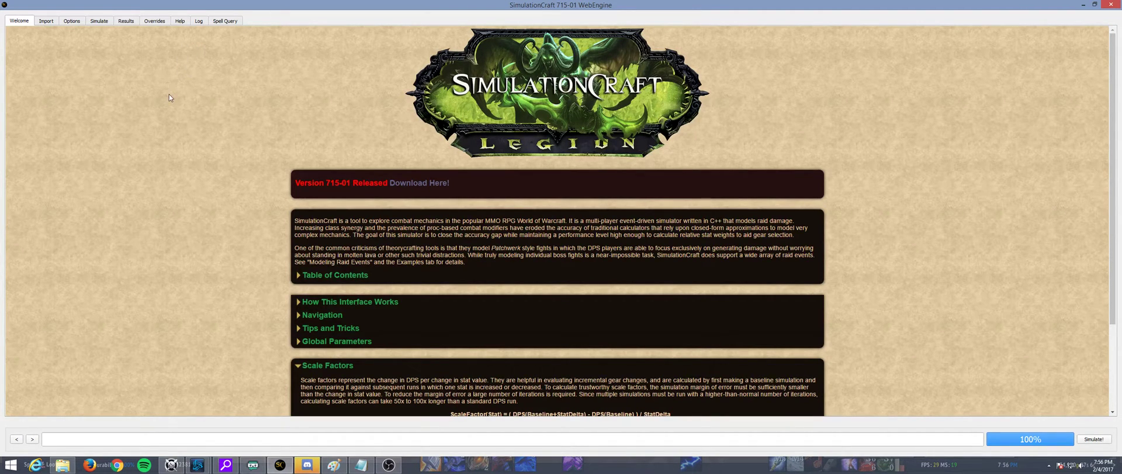
left_click(44, 22)
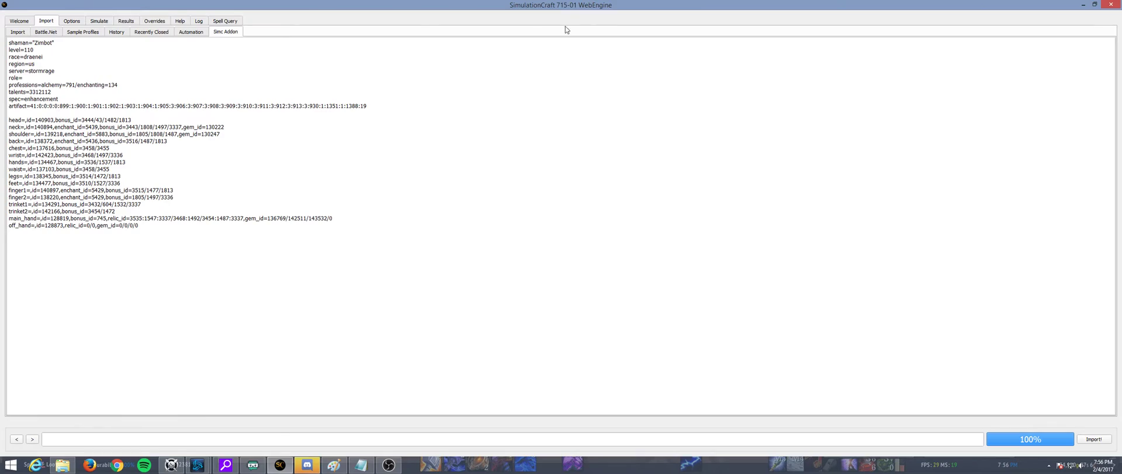
Switch to World of Warcraft, run the /simc chat command, and copy the generated character profile text
left_click_drag(573, 7, 730, 473)
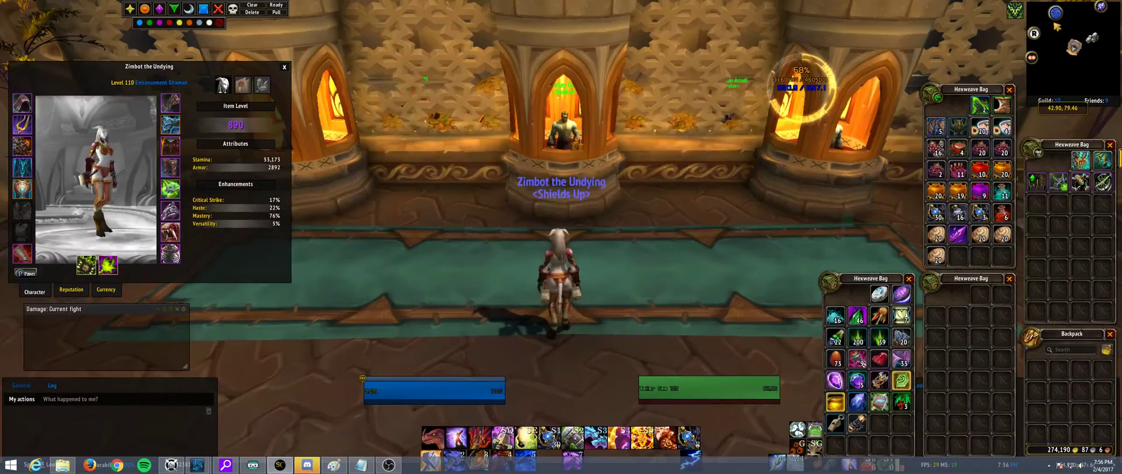
left_click(655, 134)
key("w")
scroll(655, 129, "up", 3)
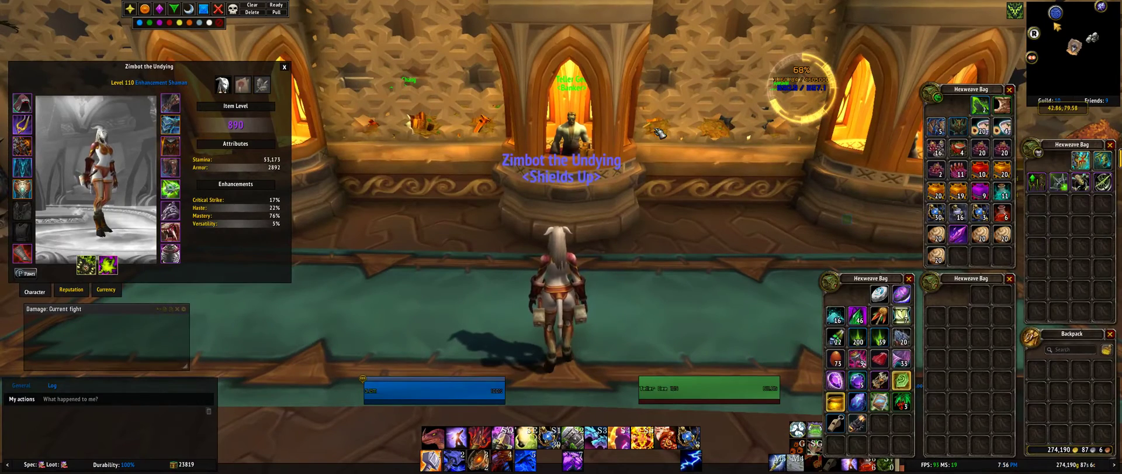
key("Return")
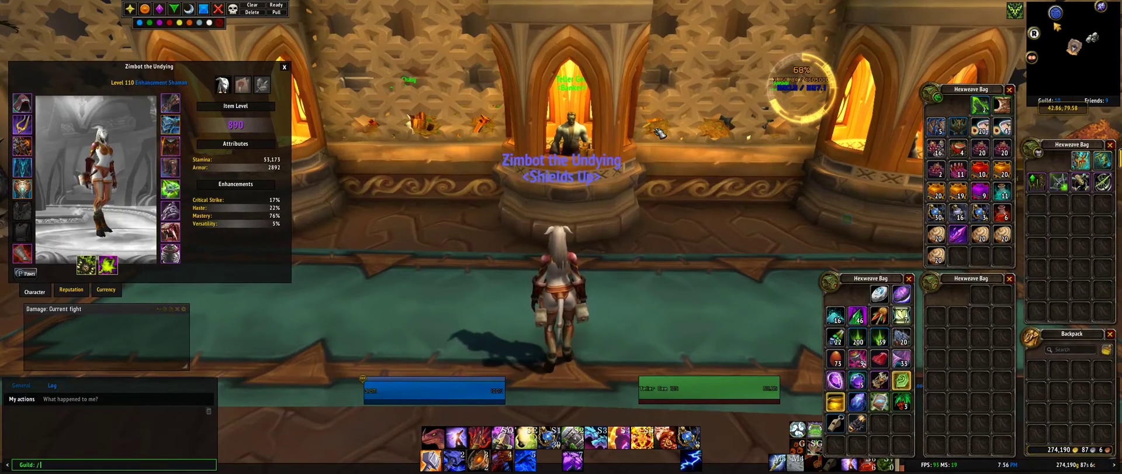
type("/simc")
key("Return")
key("ctrl+c")
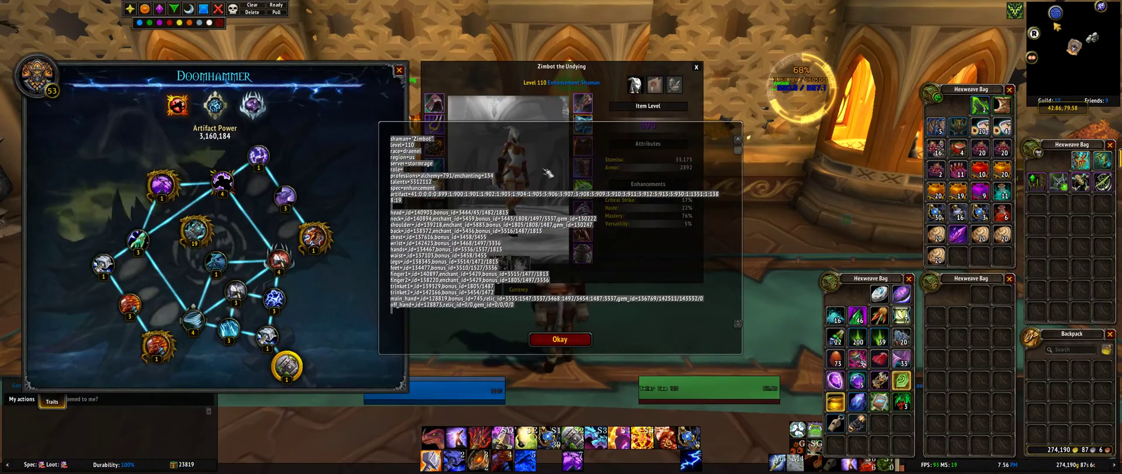
Close the exported profile and artifact windows, and bring the bags and character sheet back up in the game
left_click(561, 339)
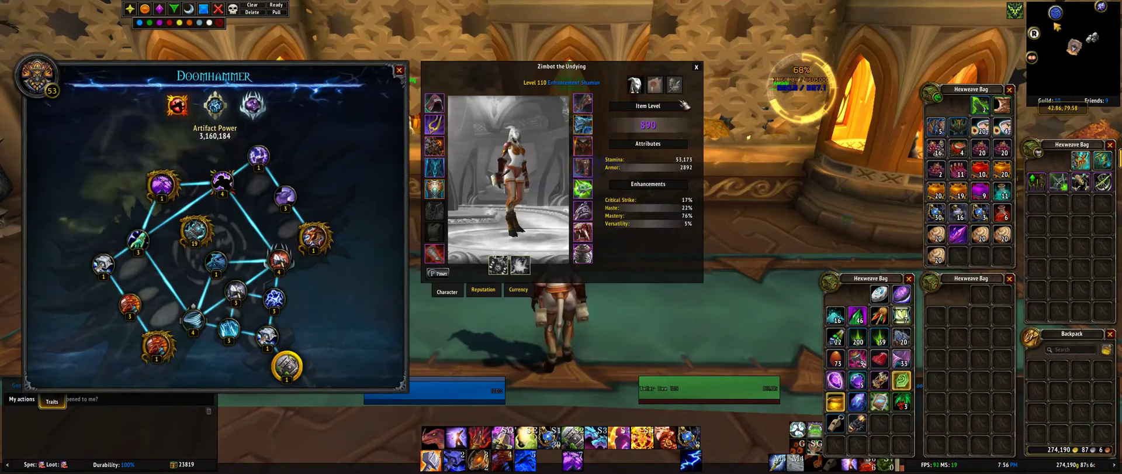
key("Escape")
key("Escape")
key("b")
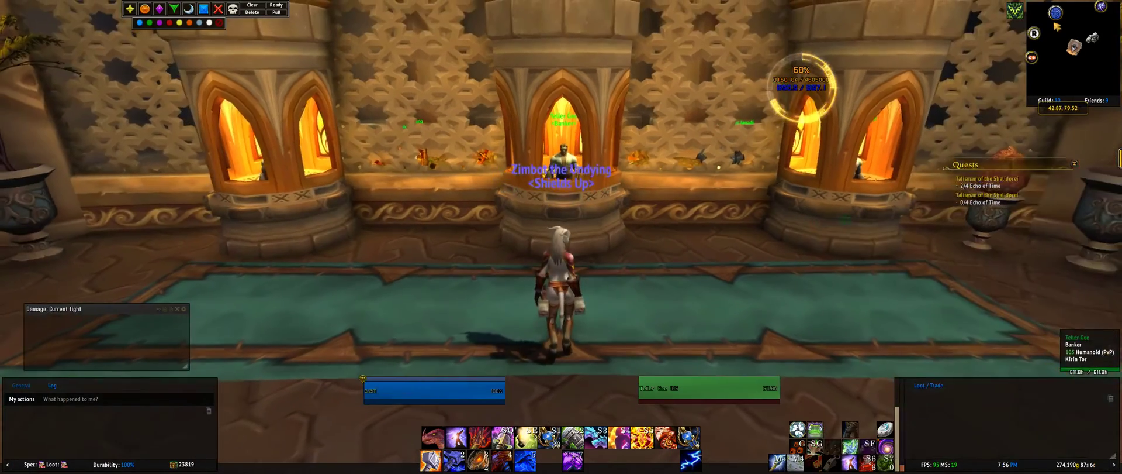
key("b")
key("c")
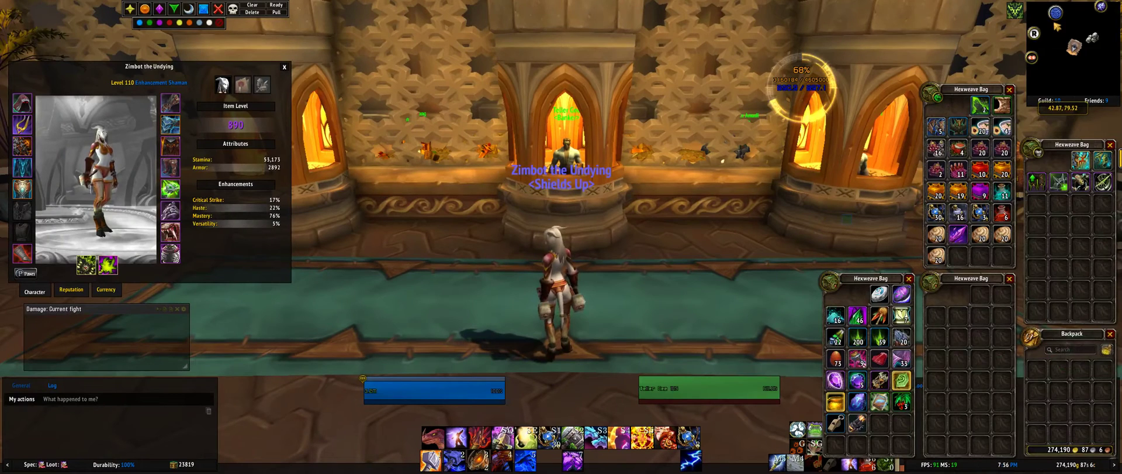
Switch back to the maximized SimulationCraft window and replace the old Simc Addon profile text with the copied profile
key("alt+Tab")
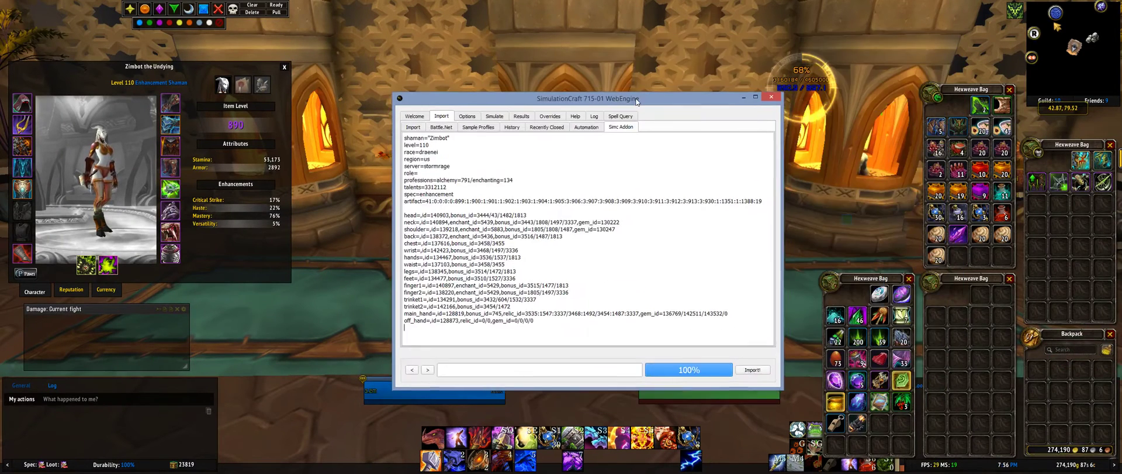
double_click(636, 98)
left_click(18, 32)
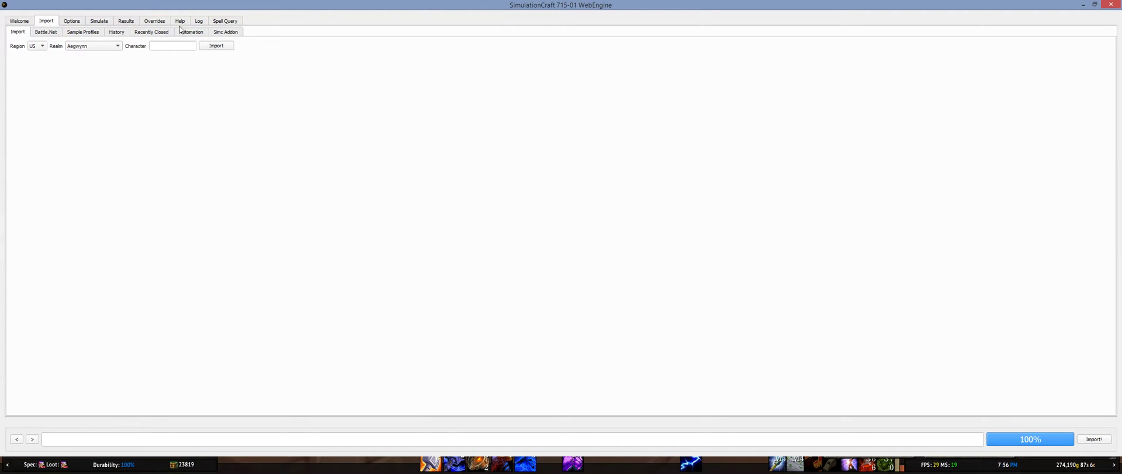
left_click(224, 34)
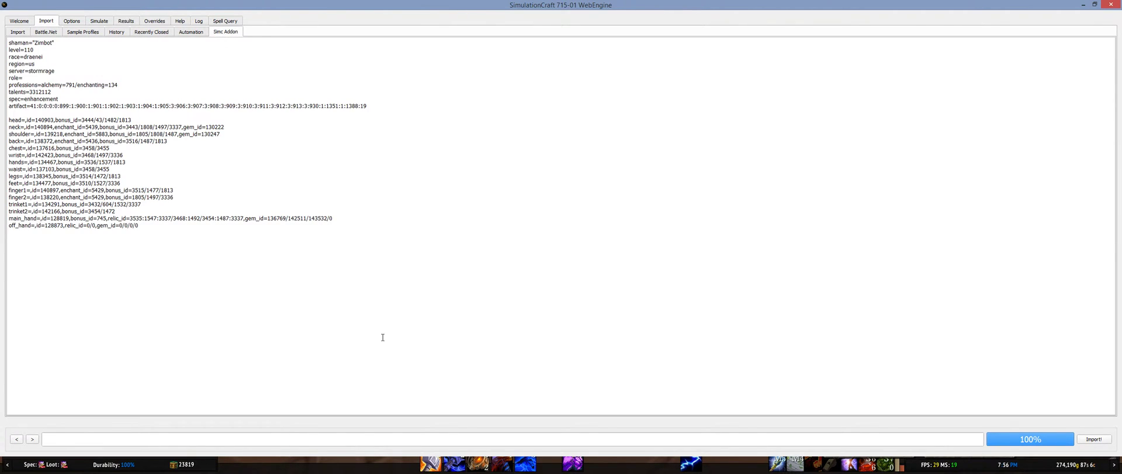
left_click_drag(11, 43, 436, 39)
key("ctrl+a")
key("BackSpace")
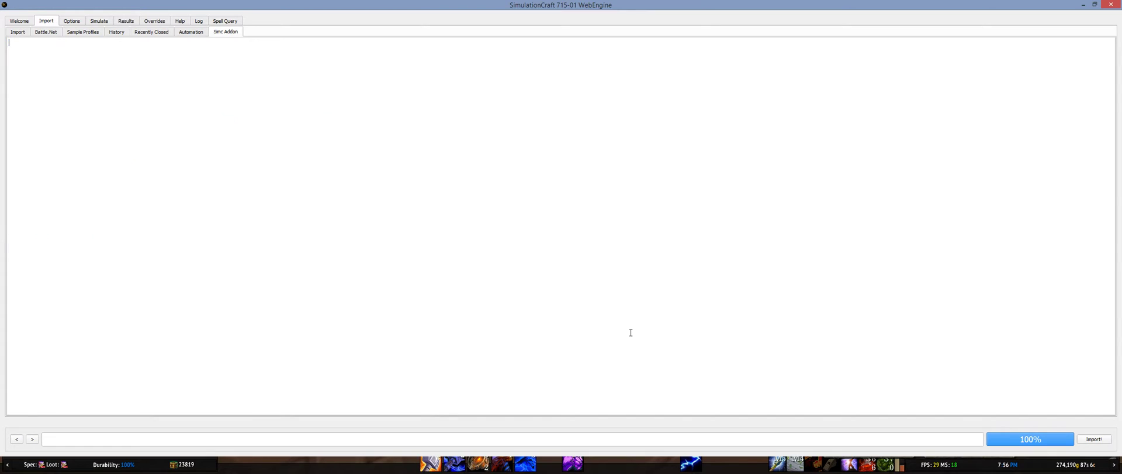
key("ctrl+v")
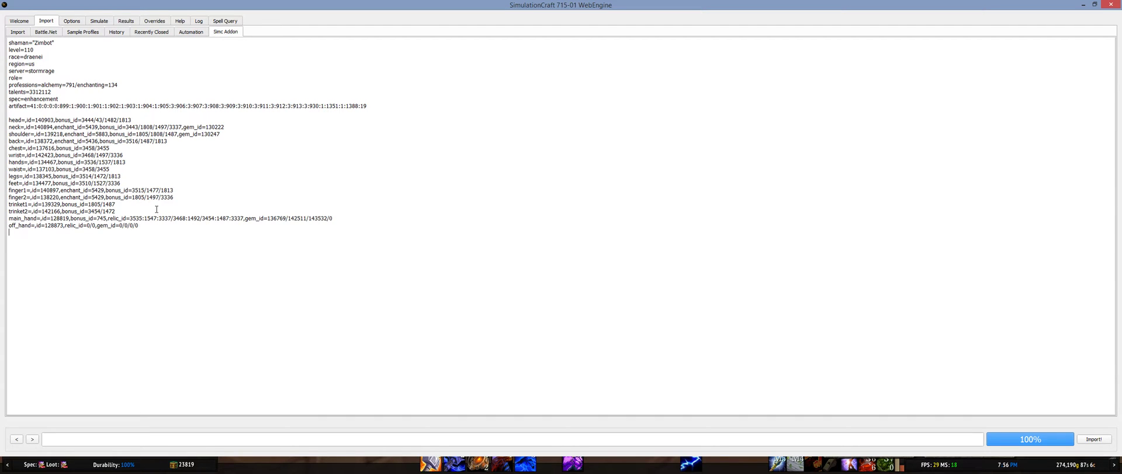
In the global simulation options, set Iterations to 1000 and Fight Style to Patchwerk
left_click(73, 22)
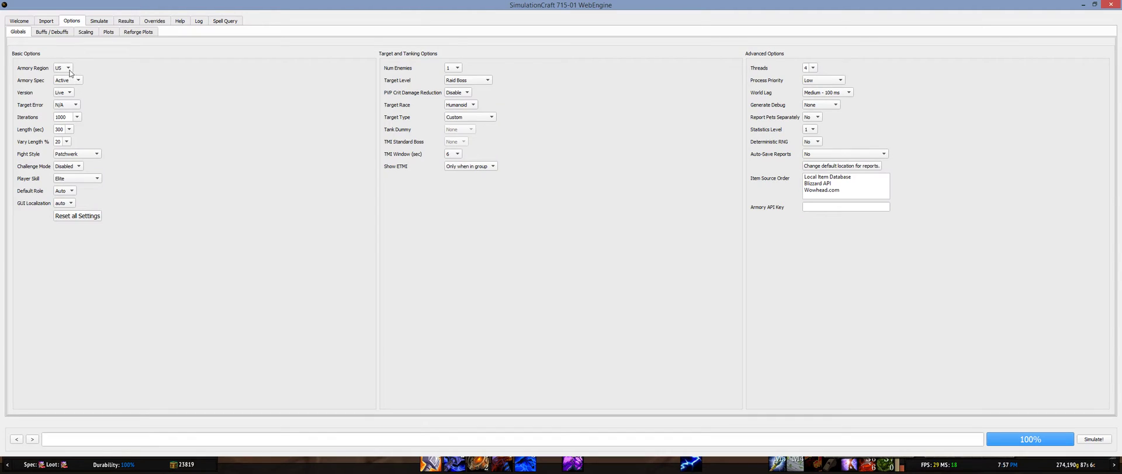
left_click(76, 117)
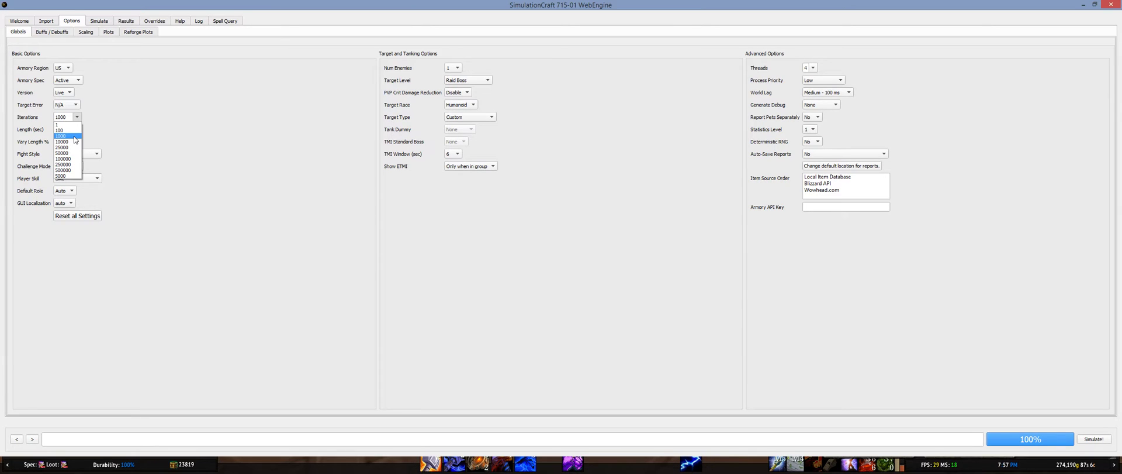
left_click(74, 136)
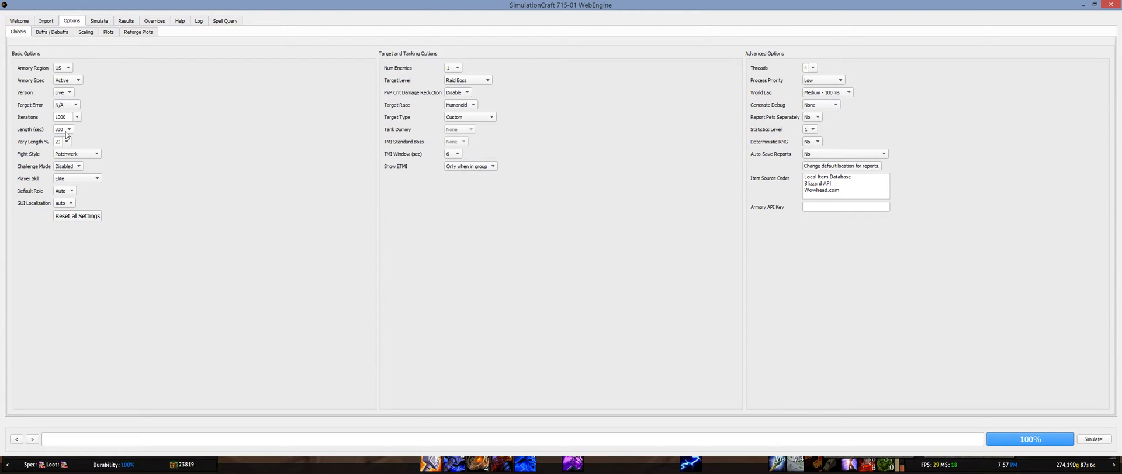
left_click(88, 155)
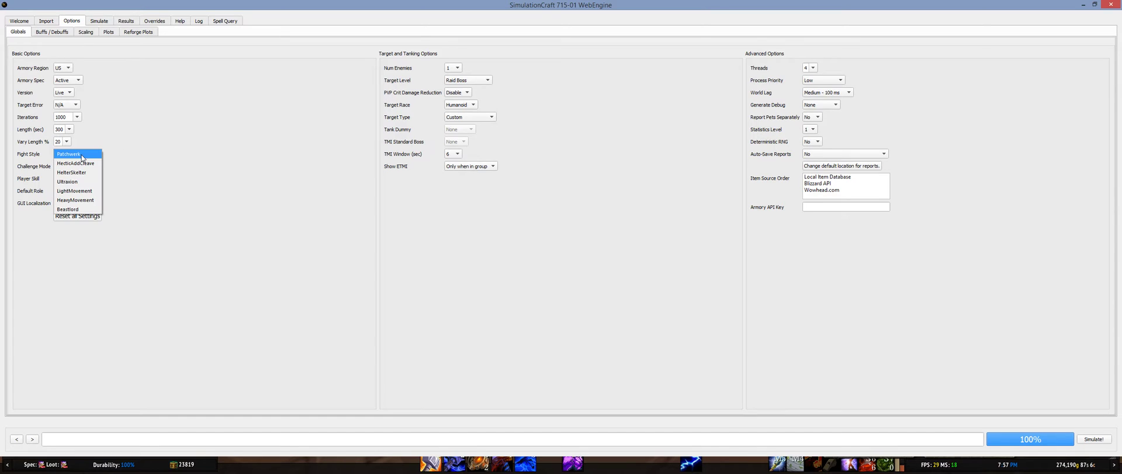
left_click(71, 154)
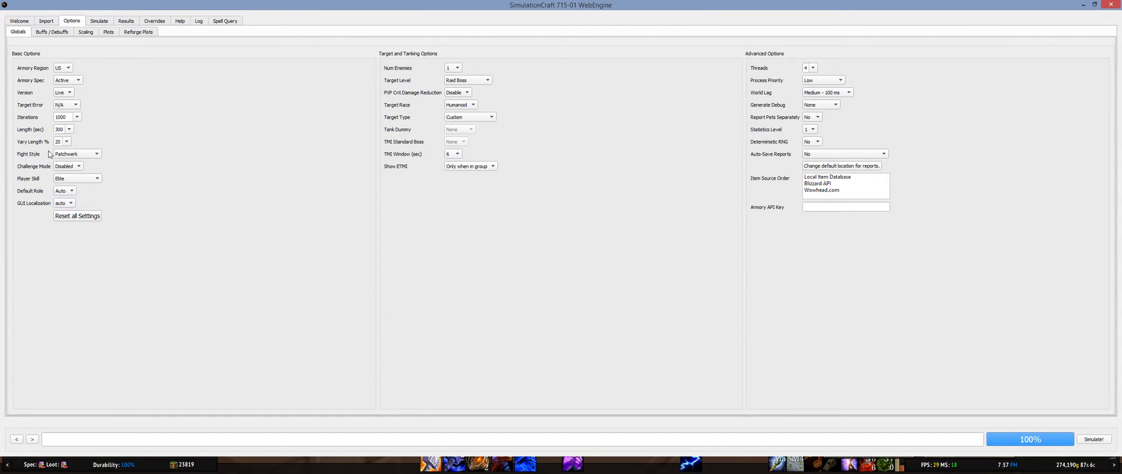
mouse_move(57, 154)
Review the Buffs / Debuffs, Scaling, Plots and Reforge Plots options, and return to the Globals options
left_click(58, 33)
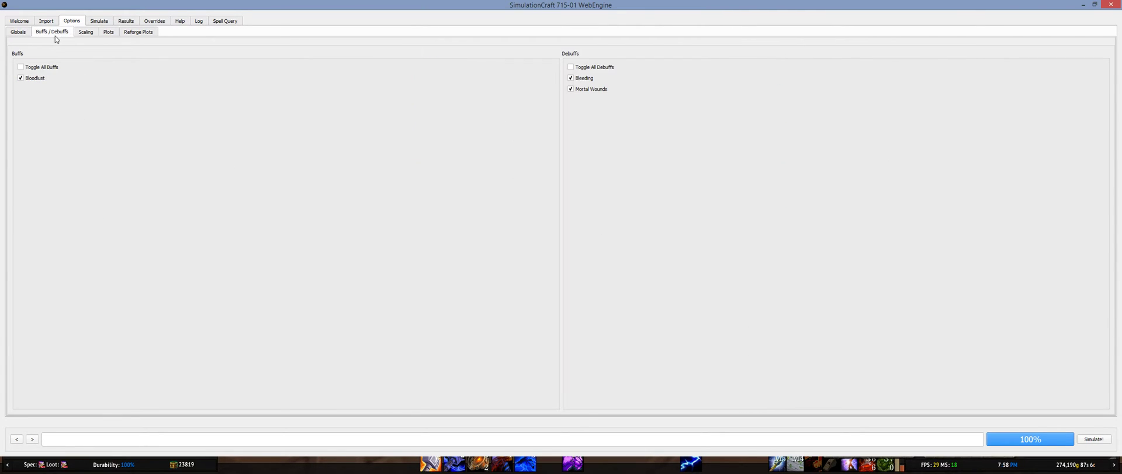
left_click(83, 32)
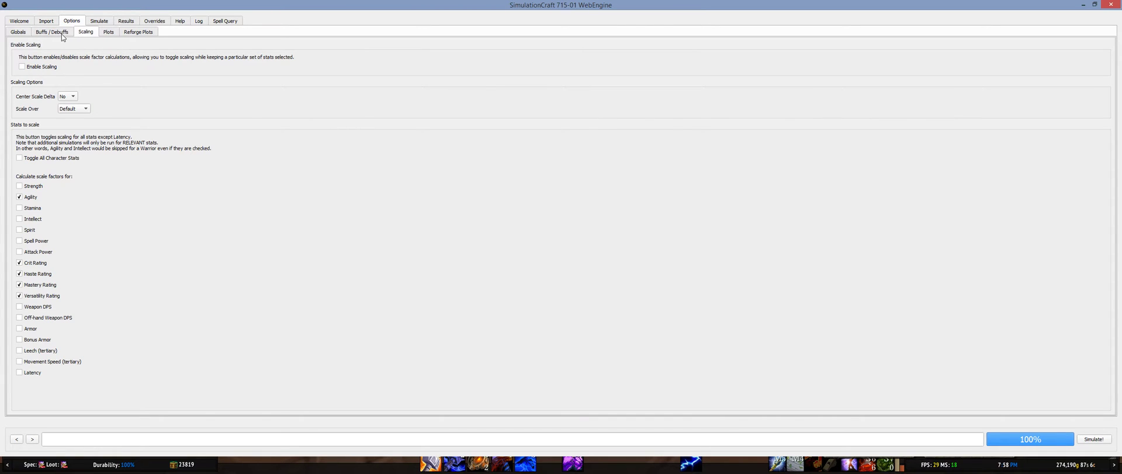
left_click(108, 34)
left_click(145, 33)
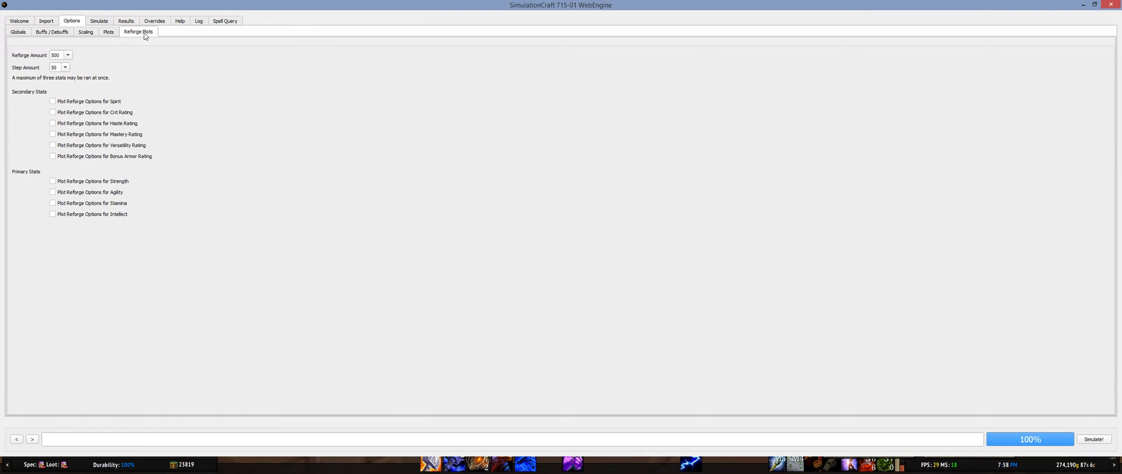
left_click(88, 33)
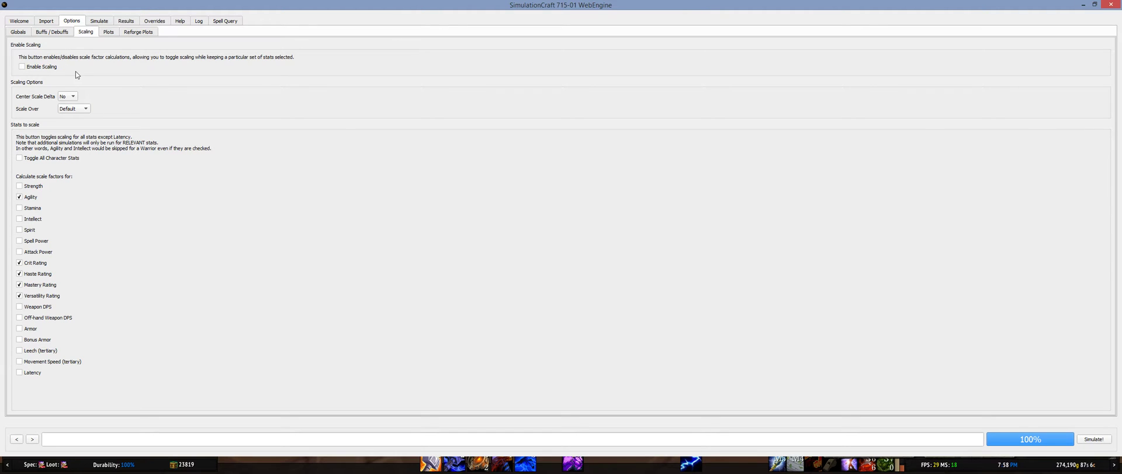
left_click(17, 34)
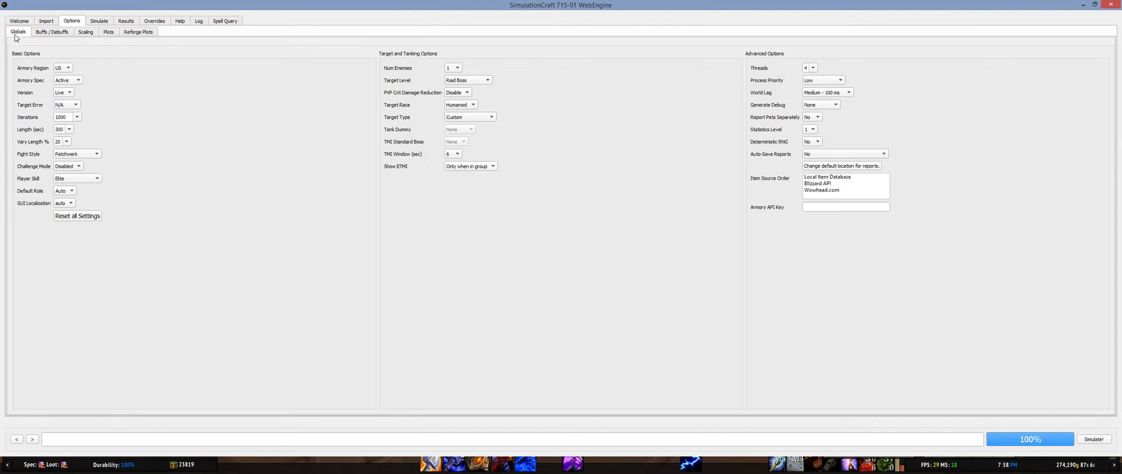
Import the pasted Simc Addon profile for simulation and close the old Default Loadout profile
left_click(50, 22)
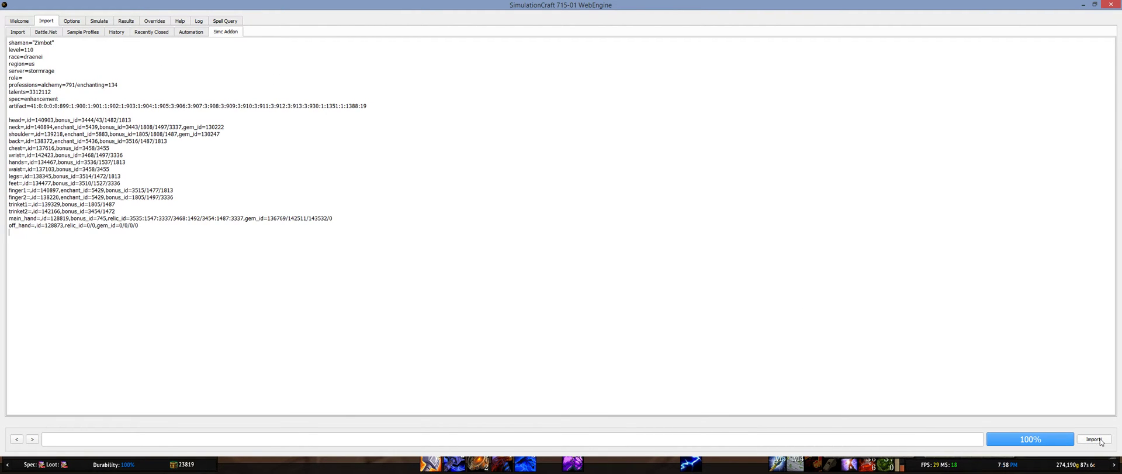
left_click(1032, 404)
left_click(1094, 439)
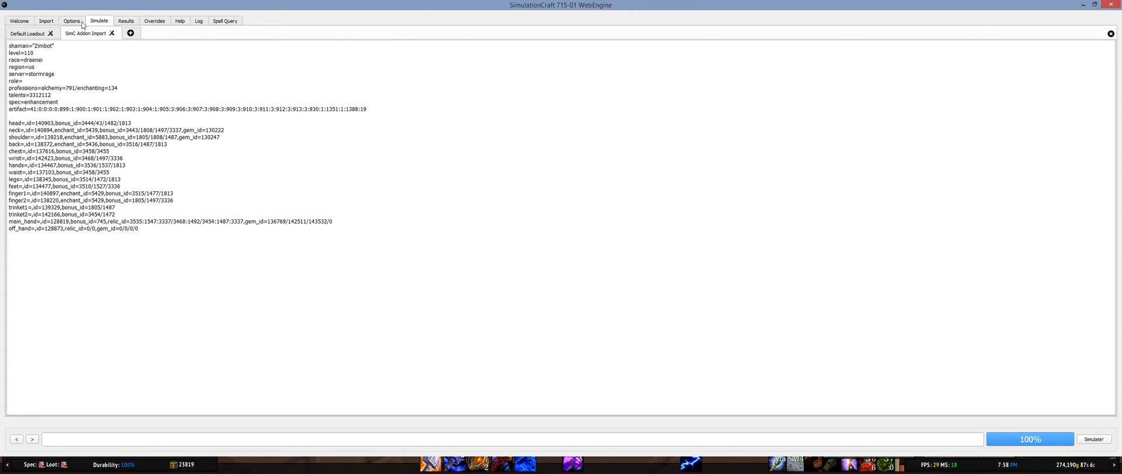
left_click(50, 33)
key("Return")
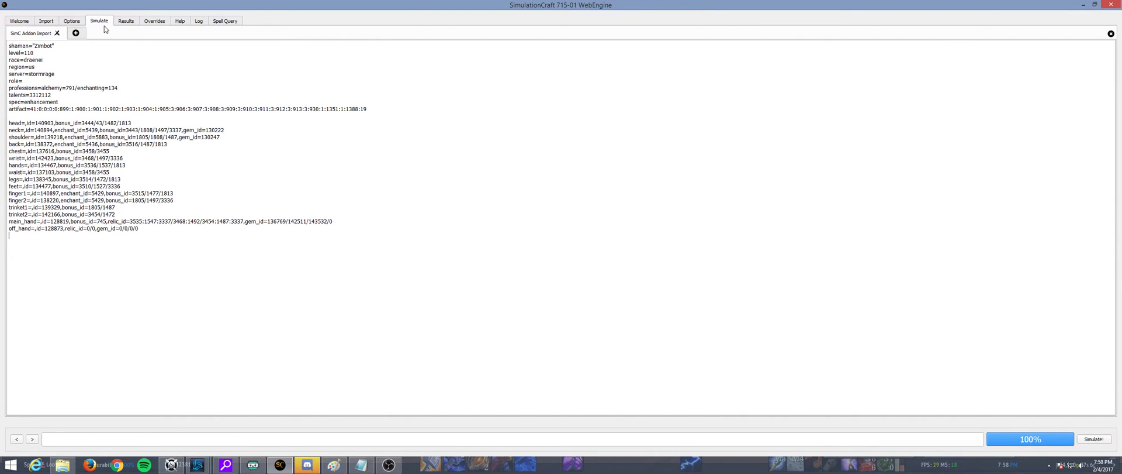
Rename the SimC Addon Import profile to Default Loadout and run its simulation
right_click(35, 36)
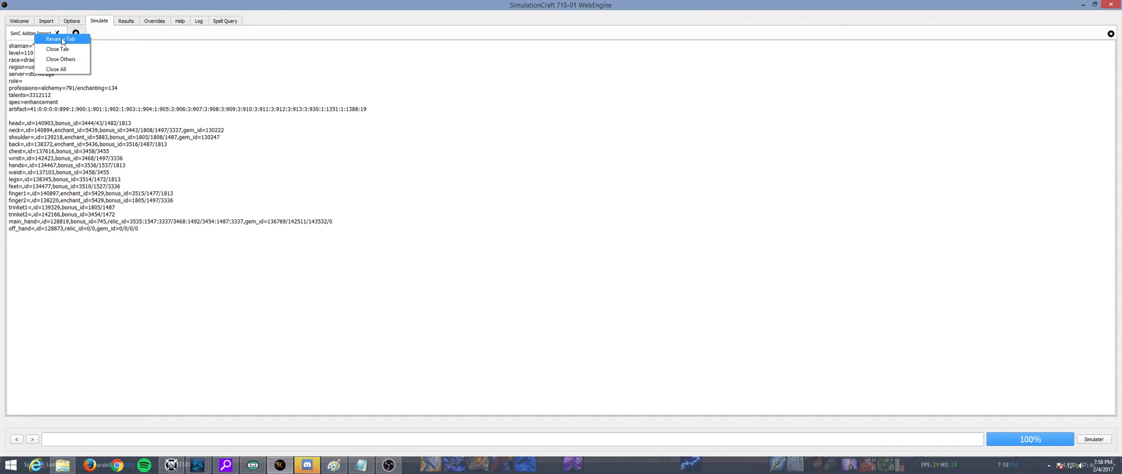
left_click(62, 40)
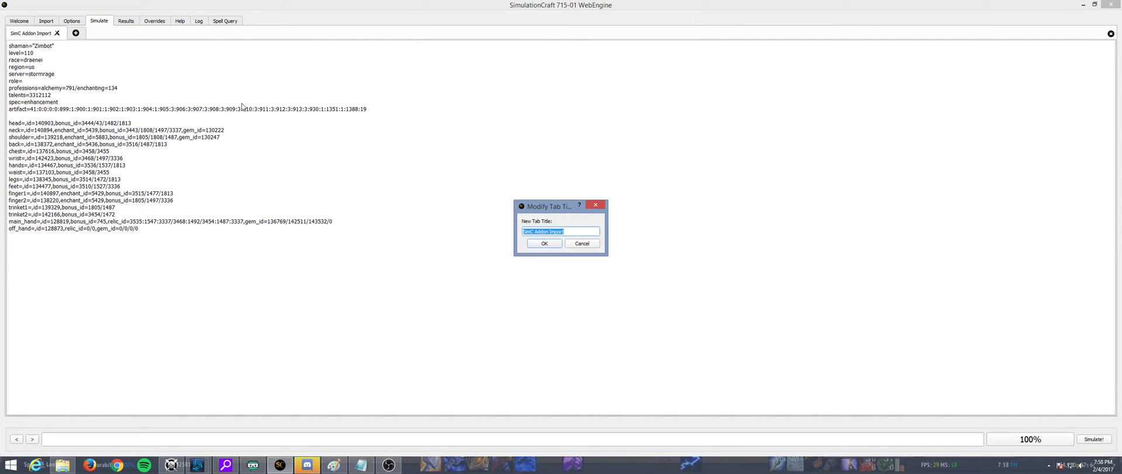
type("Def")
type("efault Loadout")
key("Return")
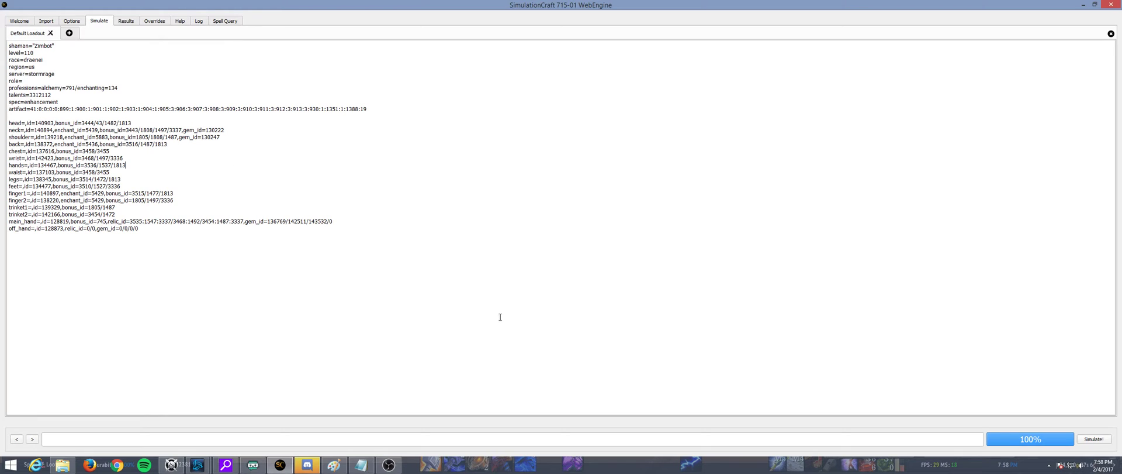
left_click(1094, 439)
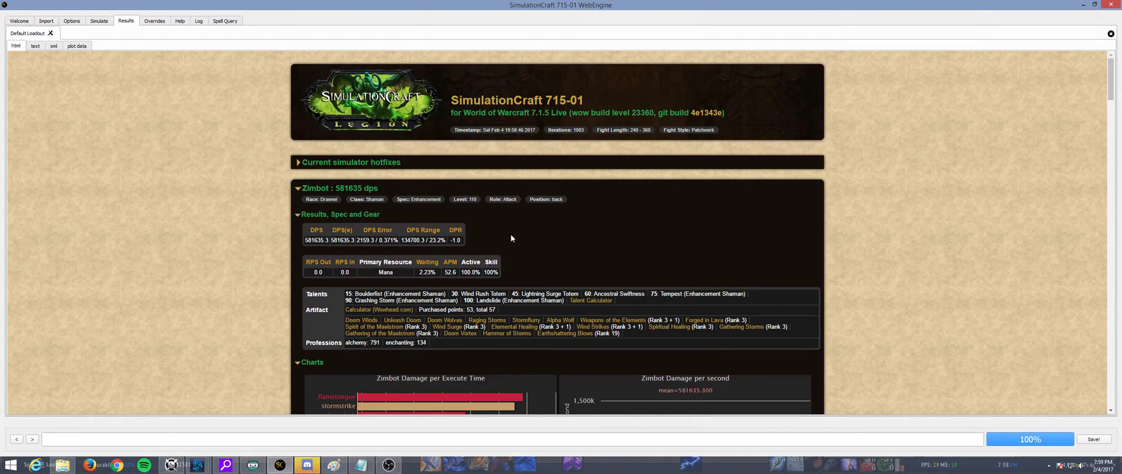
Review the simulation report's charts, abilities, buffs and procs, and return to the DPS summary
scroll(515, 238, "down", 3)
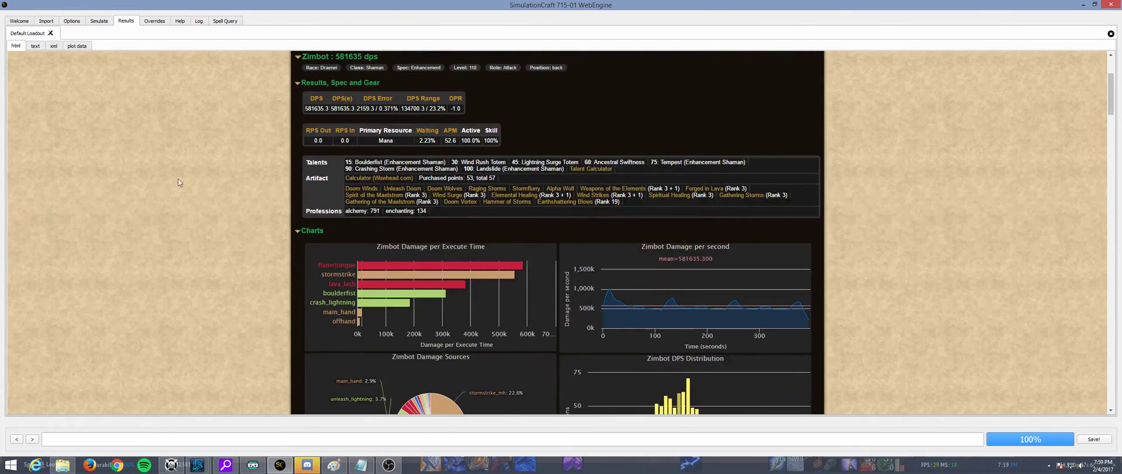
scroll(530, 238, "down", 2)
mouse_move(465, 185)
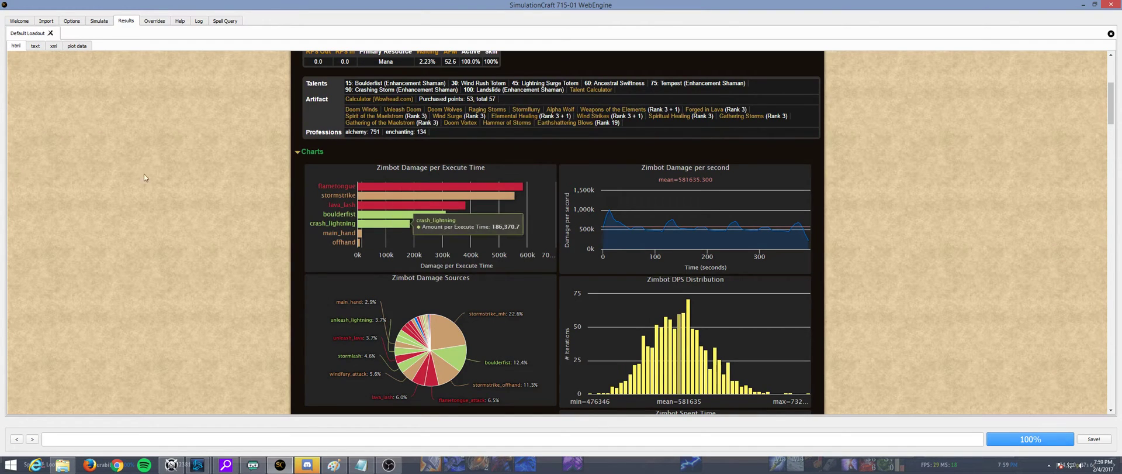
scroll(206, 179, "down", 15)
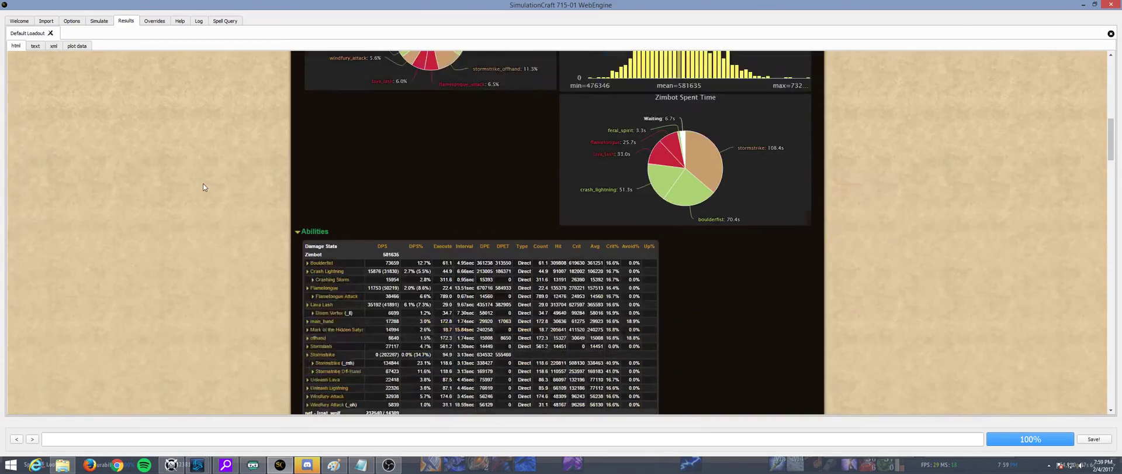
scroll(205, 178, "down", 10)
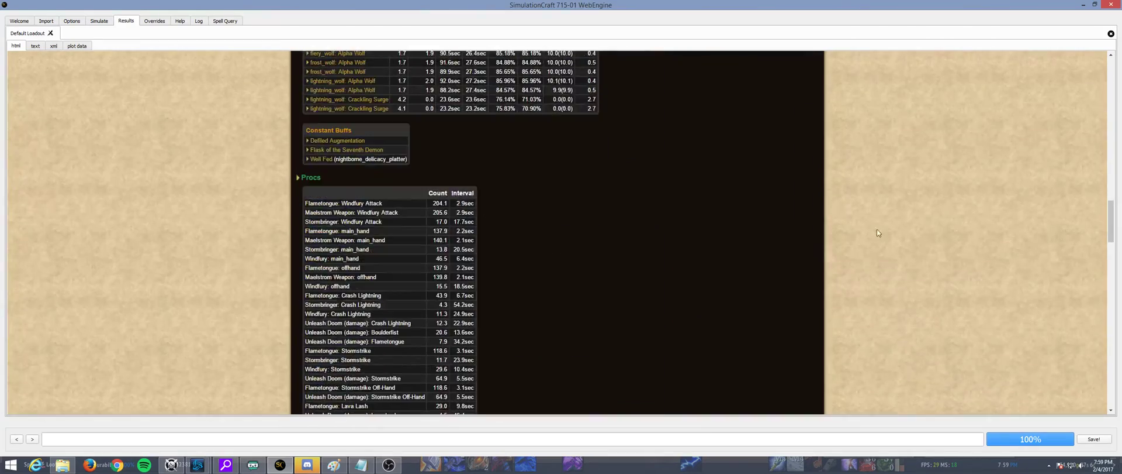
left_click_drag(1111, 219, 1111, 76)
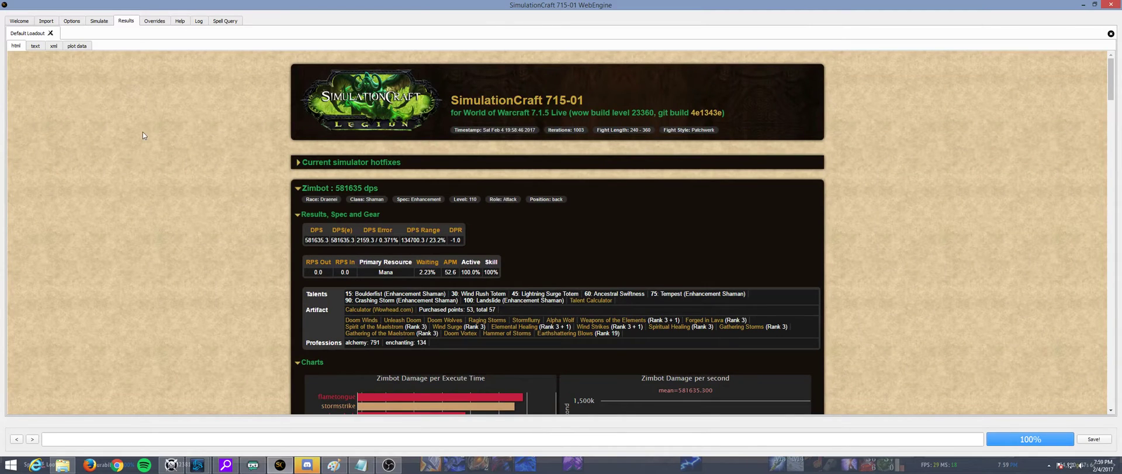
Run the Default Loadout simulation a second time and compare the DPS figures in both Default Loadout reports
left_click(102, 23)
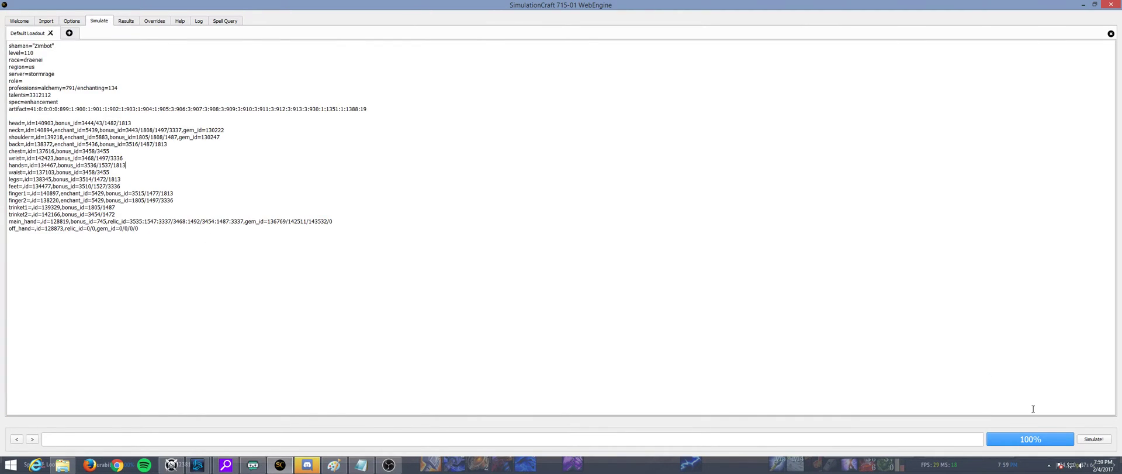
left_click(1104, 440)
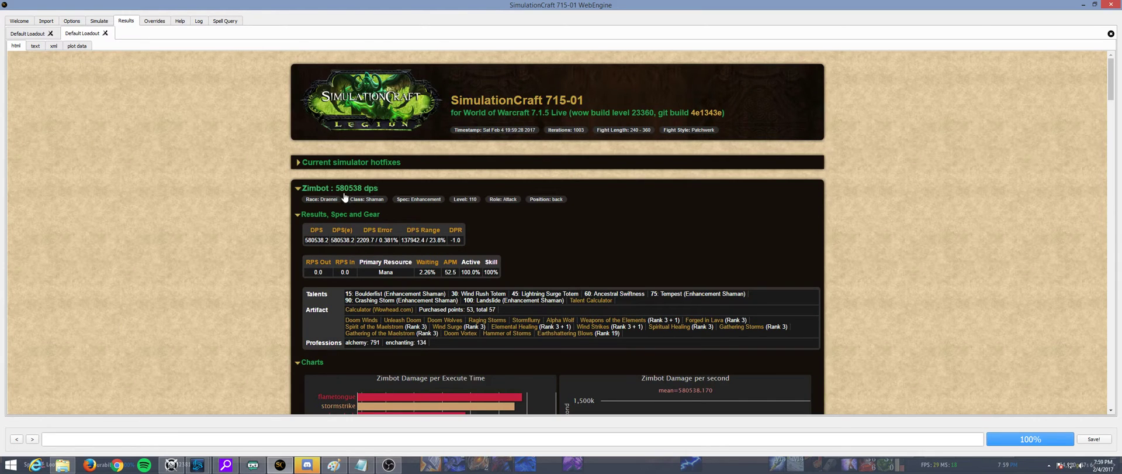
left_click(34, 35)
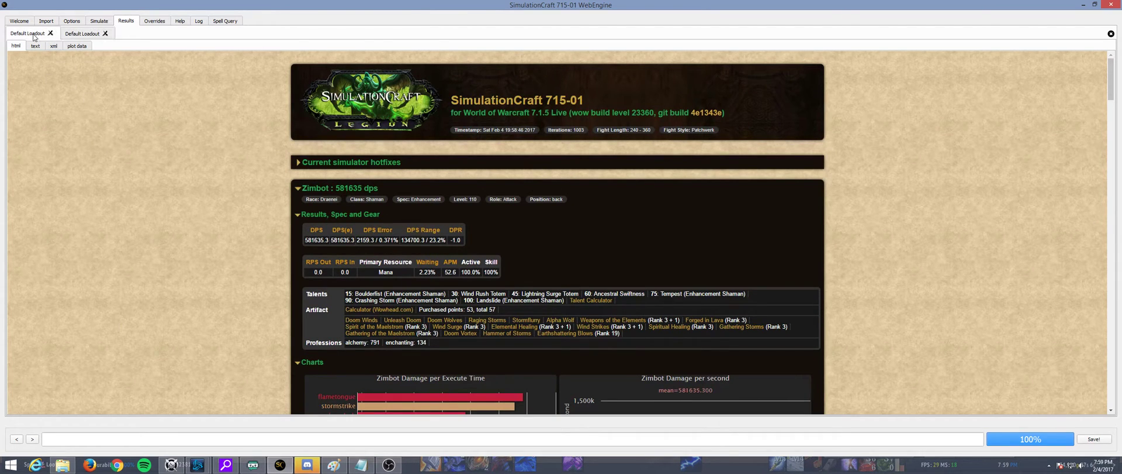
left_click(83, 36)
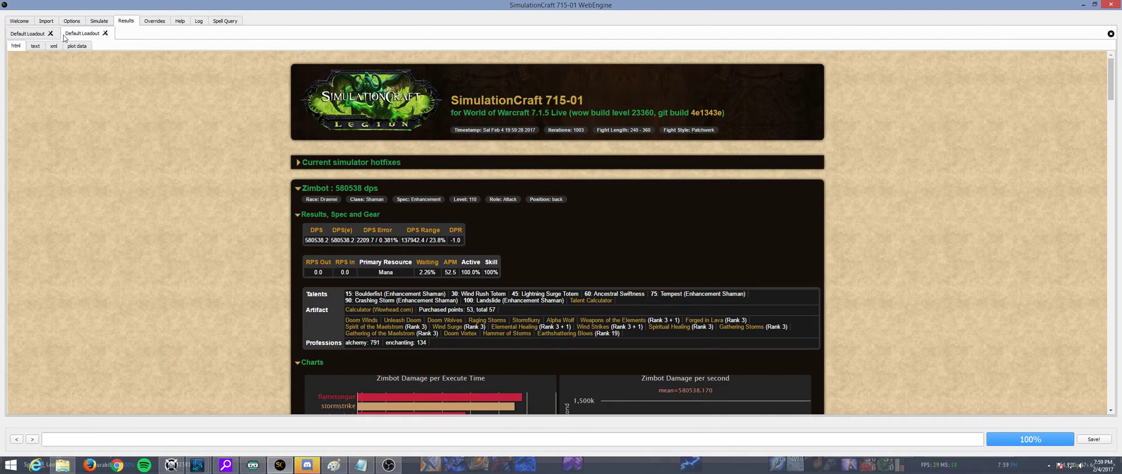
left_click(32, 34)
left_click(89, 38)
left_click(27, 34)
left_click(75, 36)
left_click(36, 33)
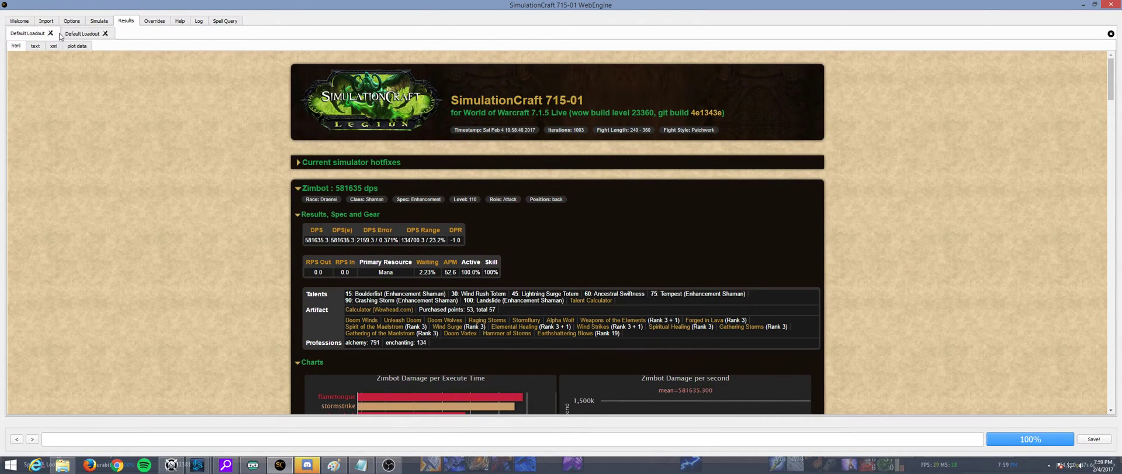
left_click(63, 37)
left_click(45, 35)
left_click(86, 39)
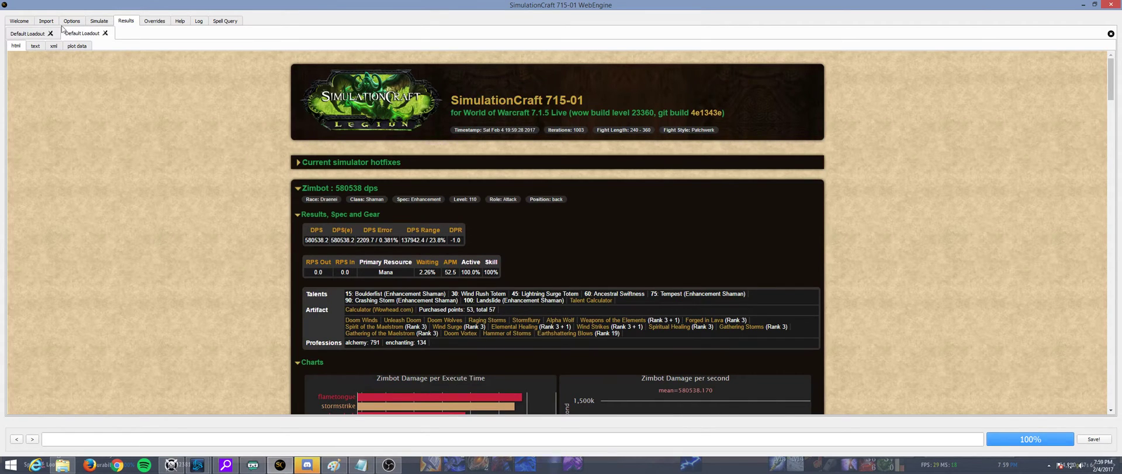
Check the Iterations setting in the global options and compare the two Default Loadout reports again
left_click(73, 22)
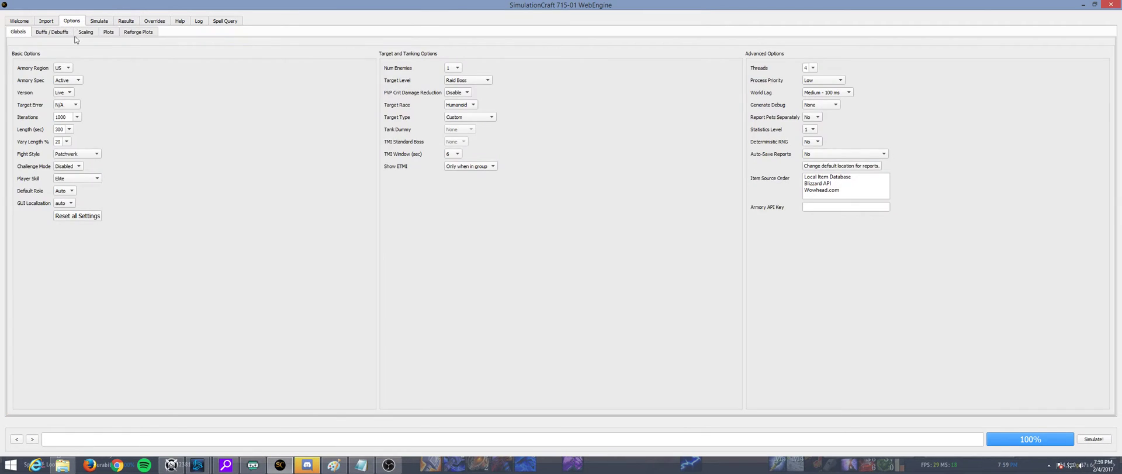
left_click(77, 119)
left_click(217, 150)
left_click(106, 22)
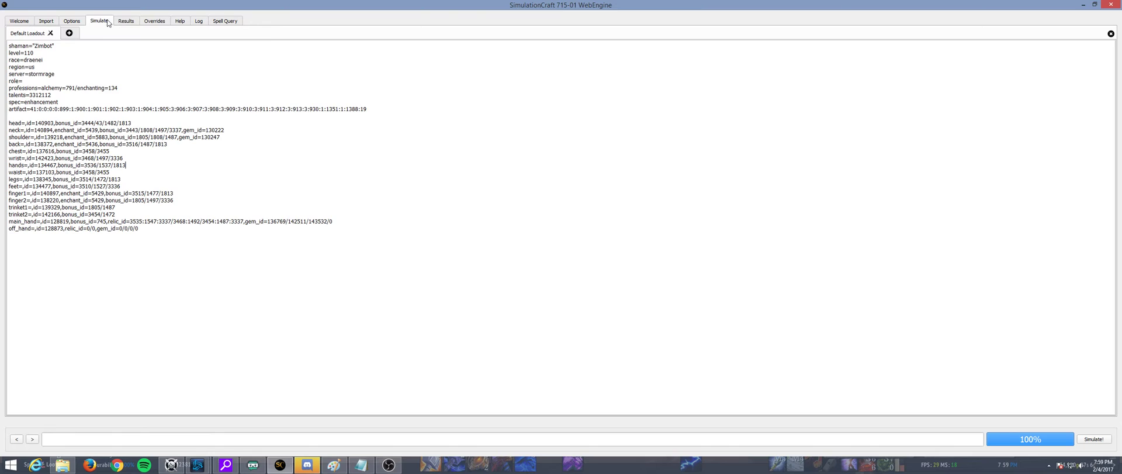
left_click(125, 23)
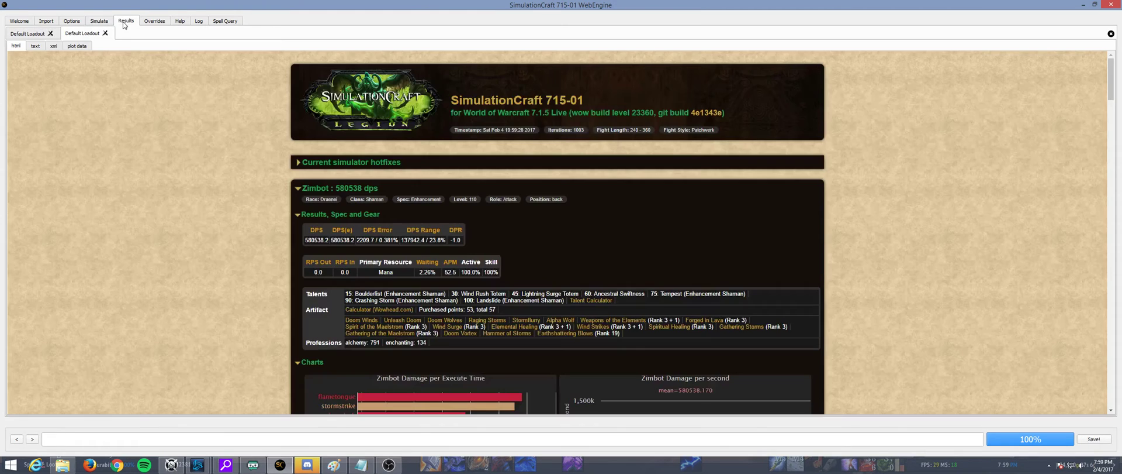
left_click(37, 37)
left_click(86, 35)
left_click(33, 38)
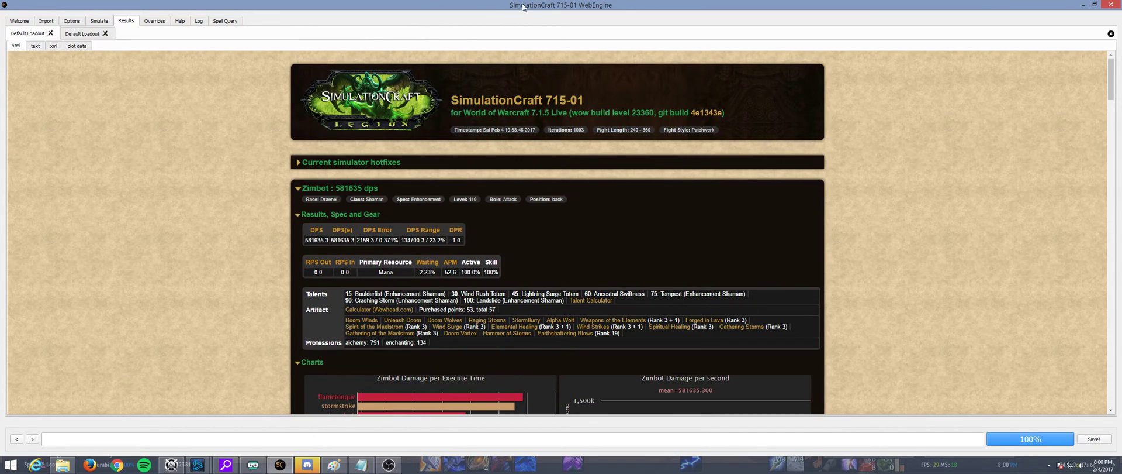
Switch to World of Warcraft and move the character up to the banker's window
left_click_drag(522, 7, 0, 52)
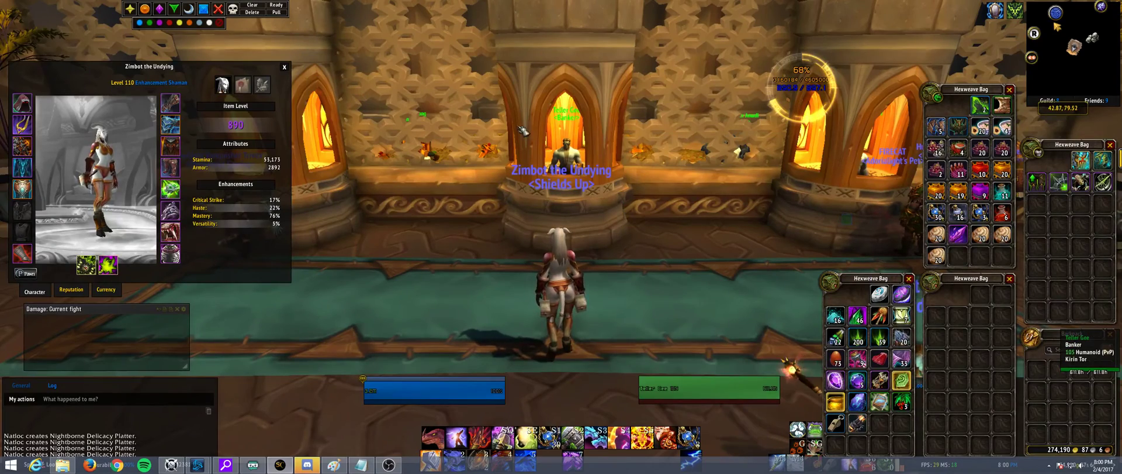
left_click(487, 125)
key("a")
key("d")
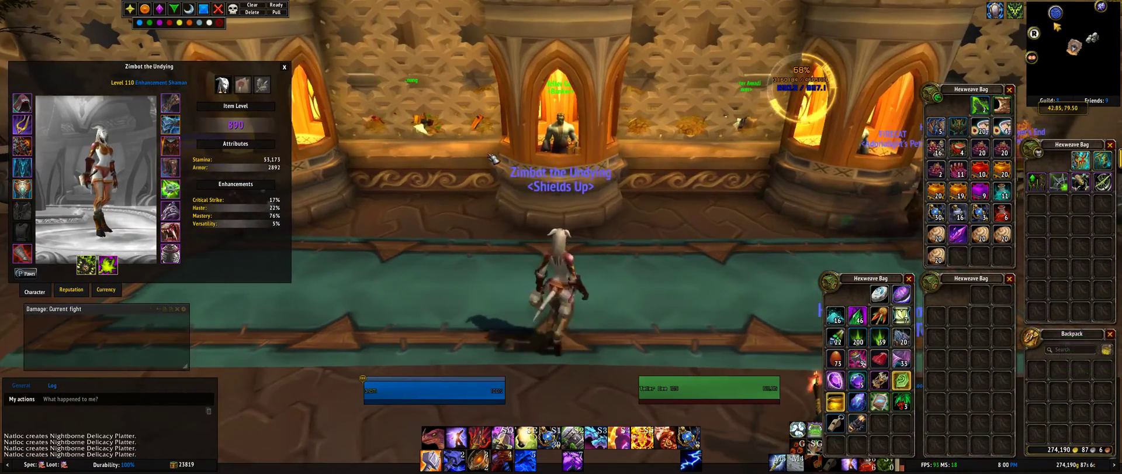
key("a")
key("d")
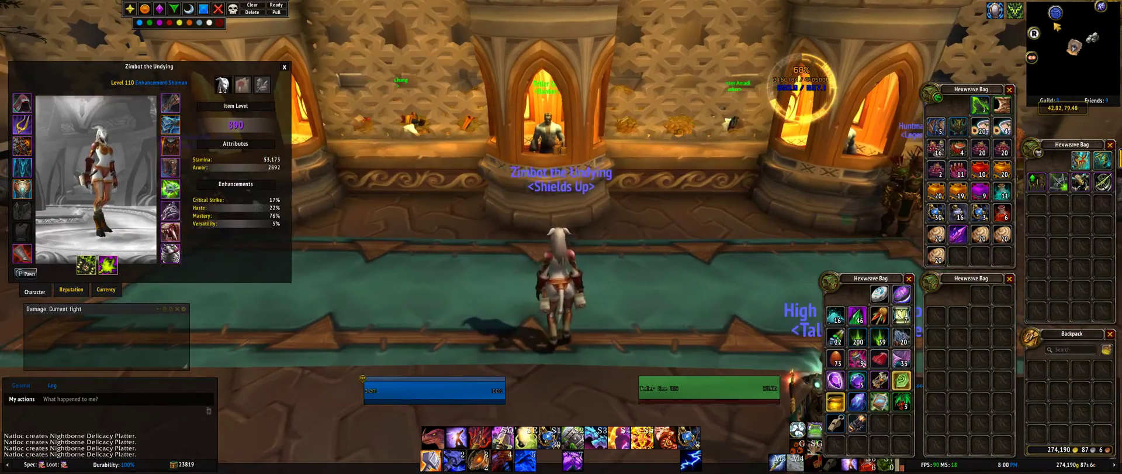
mouse_move(179, 257)
mouse_move(174, 242)
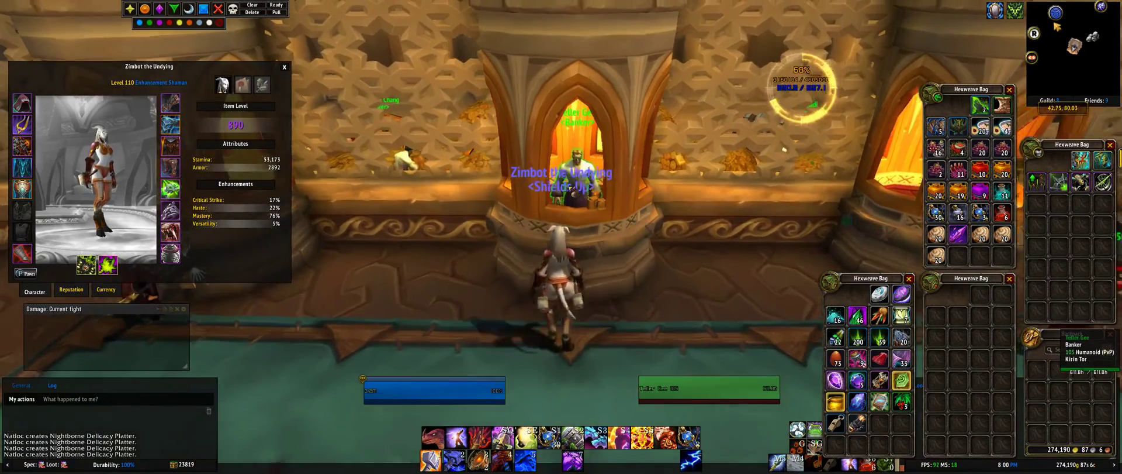
Open the bank and equip the Spiked Counterweight trinket in the second trinket slot, keeping the bags open
right_click(576, 188)
mouse_move(1061, 183)
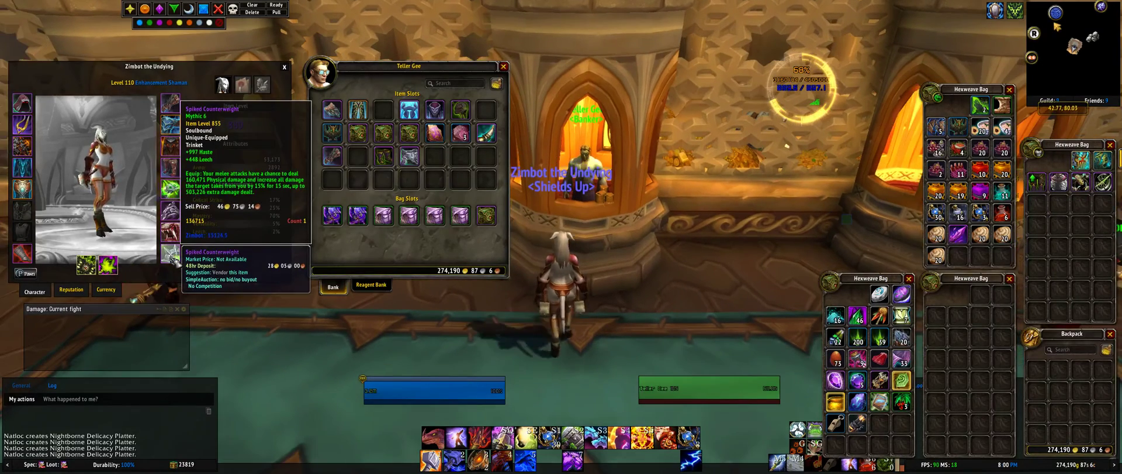
key("b")
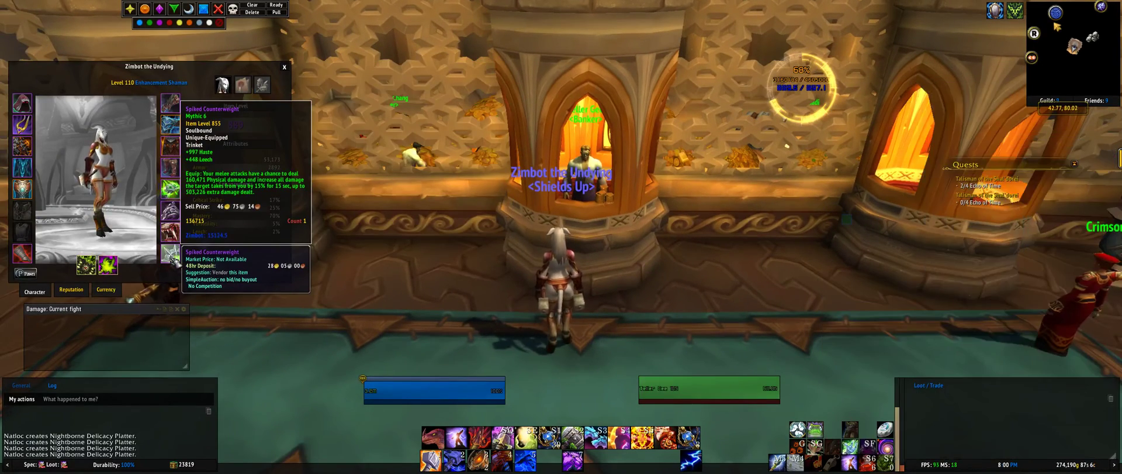
key("b")
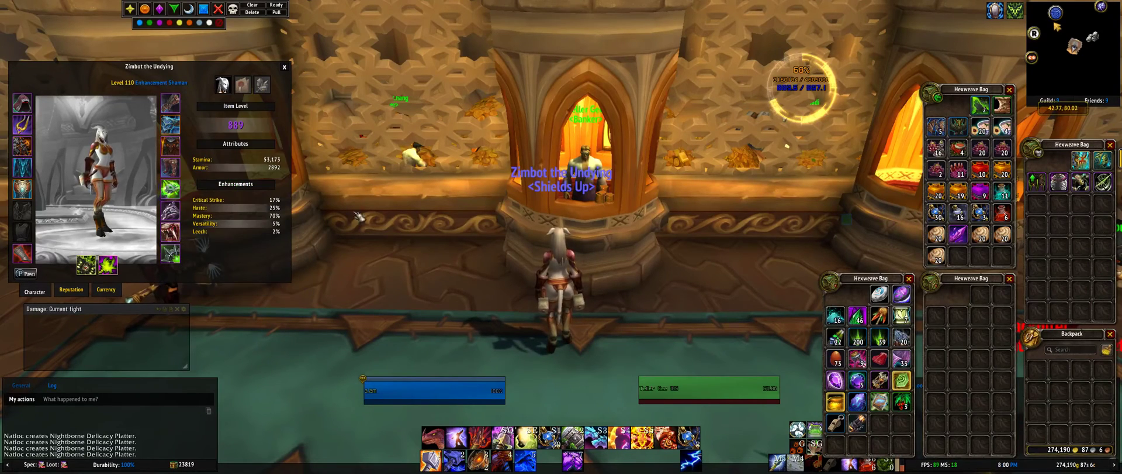
Export the character profile with the /simc command, copy its text and dismiss the export
key("Return")
type("/simc")
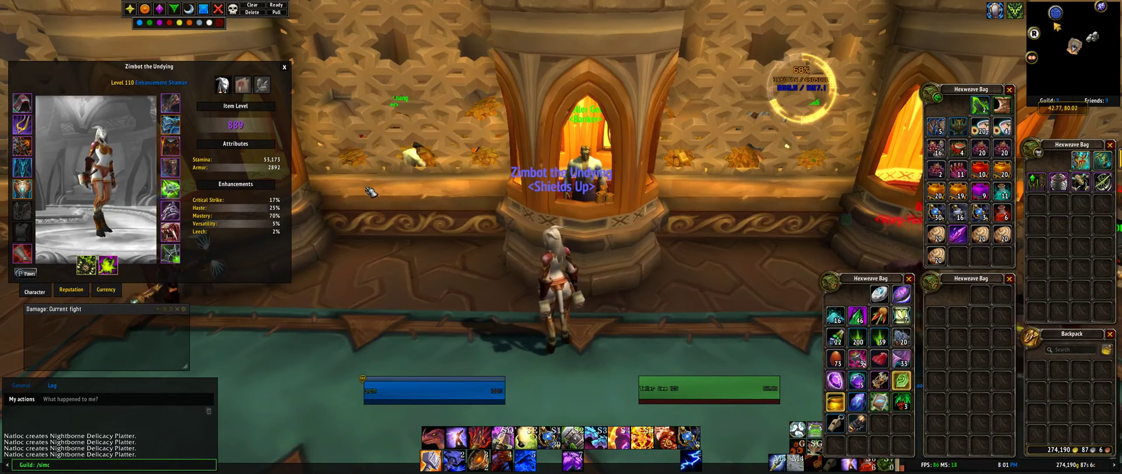
key("Return")
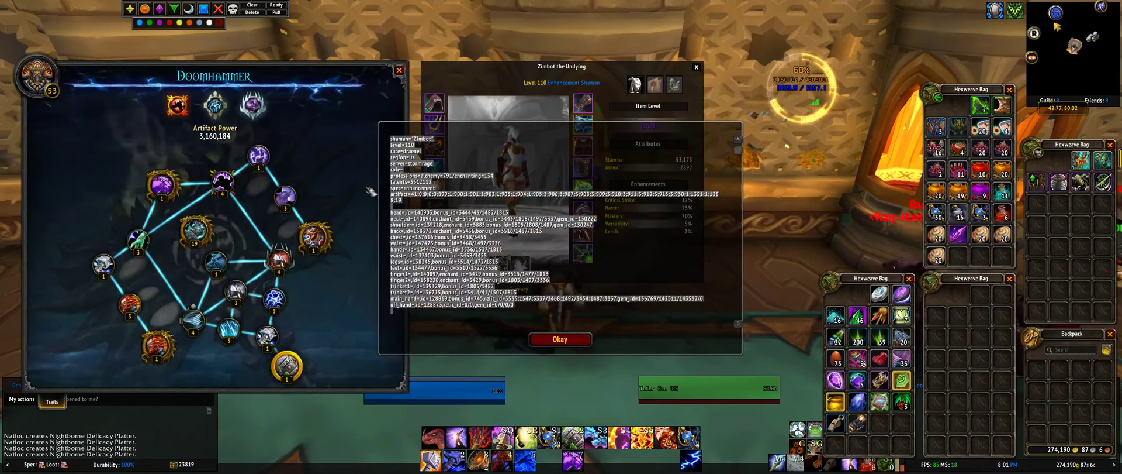
left_click(560, 339)
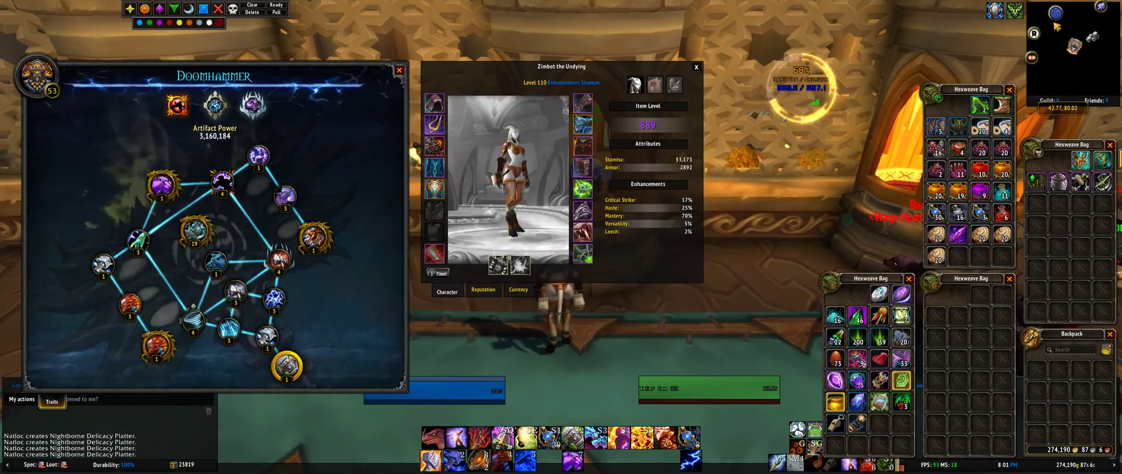
Switch to SimulationCraft and replace the old Simc Addon import text with the newly copied character profile
left_click_drag(1120, 29, 641, 43)
double_click(640, 41)
left_click(42, 22)
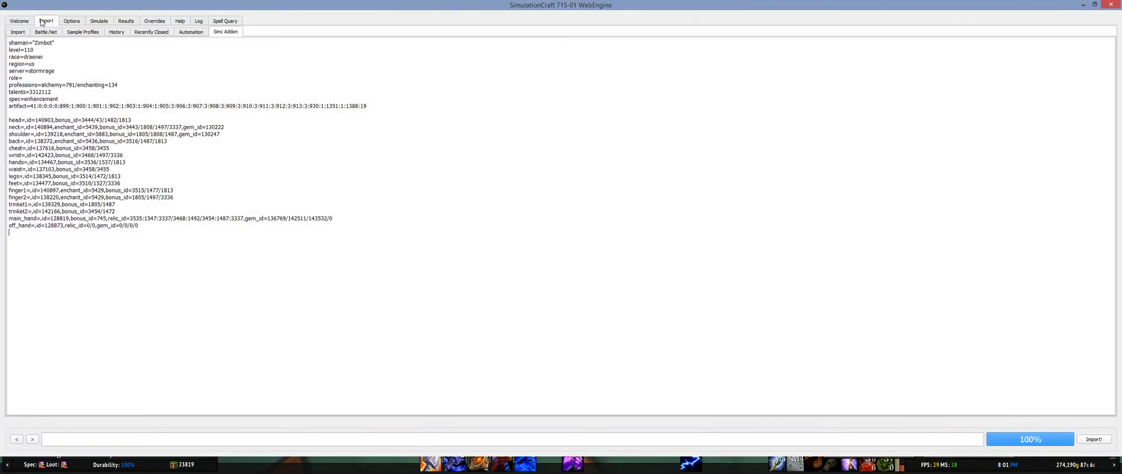
key("ctrl+a")
type("shaman=\"Zimbot\" level=110 race=draenei region=us server=stormrage role= professions=alchemy=791/enchanting=134 talents=3312112 spec=enhancement artifact=41:0:0:0:0:899:1:900:1:901:1:902:1:903:1:904:1:905:3:906:3:907:3:908:3:909:3:910:3:911:3:912:3:913:3:930:1:1351:1:1388:19  head=,id=140903,bonus_id=3444/43/1482/1813 neck=,id=140894,enchant_id=5439,bonus_id=3443/1808/1497/3337,gem_id=130222 shoulder=,id=139218,enchant_id=5883,bonus_id=1805/1808/1487,gem_id=130247 back=,id=138372,enchant_id=5436,bonus_id=3516/1487/1813 chest=,id=137616,bonus_id=3458/3455 wrist=,id=142423,bonus_id=3468/1497/3336 hands=,id=134467,bonus_id=3536/1537/1813 waist=,id=137103,bonus_id=3458/3455 legs=,id=138345,bonus_id=3514/1472/1813 feet=,id=134477,bonus_id=3510/1527/3336 finger1=,id=140897,enchant_id=5429,bonus_id=3515/1477/1813 finger2=,id=138220,enchant_id=5429,bonus_id=1805/1497/3336 trinket1=,id=139329,bonus_id=1805/1487 trinket2=,id=136715,bonus_id=3414/41/1507/1813 main_hand=,id=128819,bonus_id=745,relic_id=3535:1547:3337/3468:1492/3454:1487:3337,gem_id=136769/142511/143532/0 off_hand=,id=128873,relic_id=0/0,gem_id=0/0/0/0")
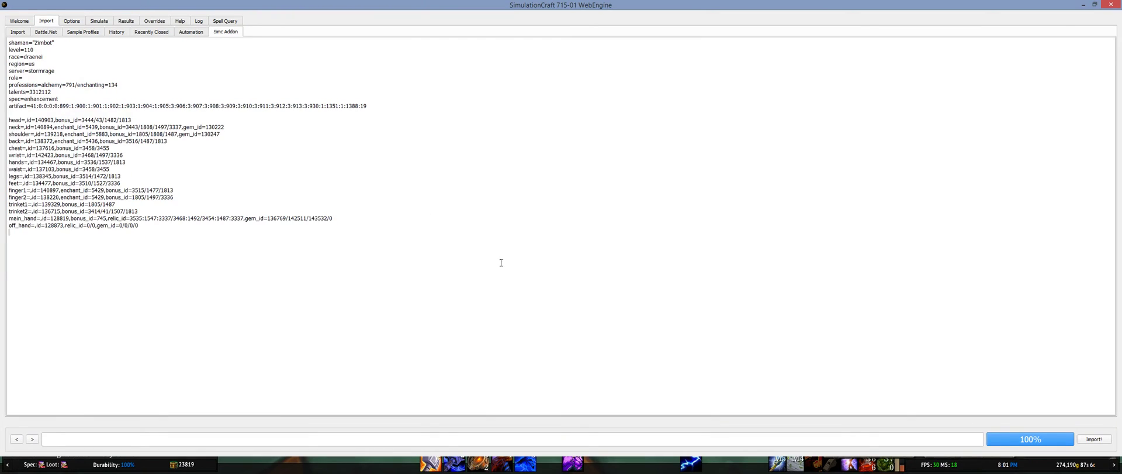
Import the updated Simc Addon profile and rename the resulting profile to New Trinket
left_click(1106, 444)
right_click(89, 34)
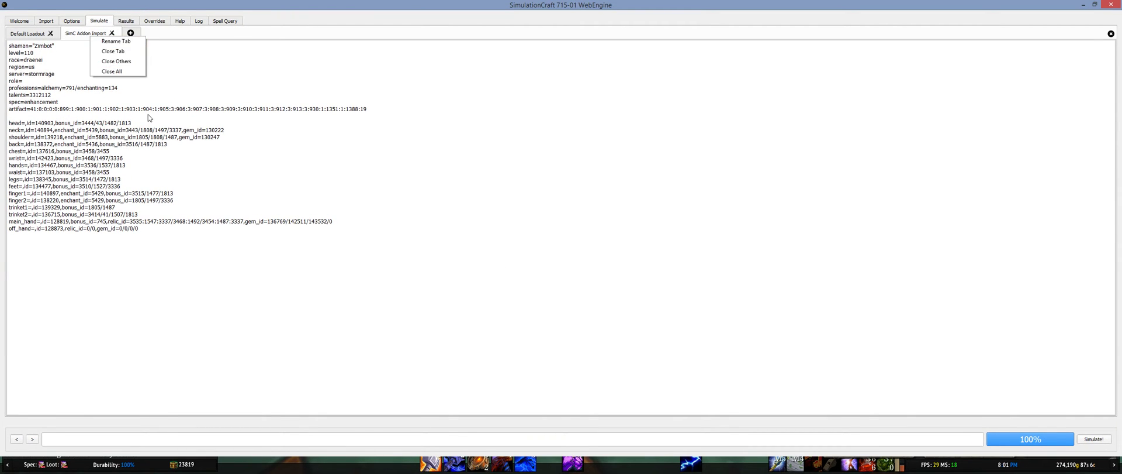
left_click(128, 43)
type("New Tri")
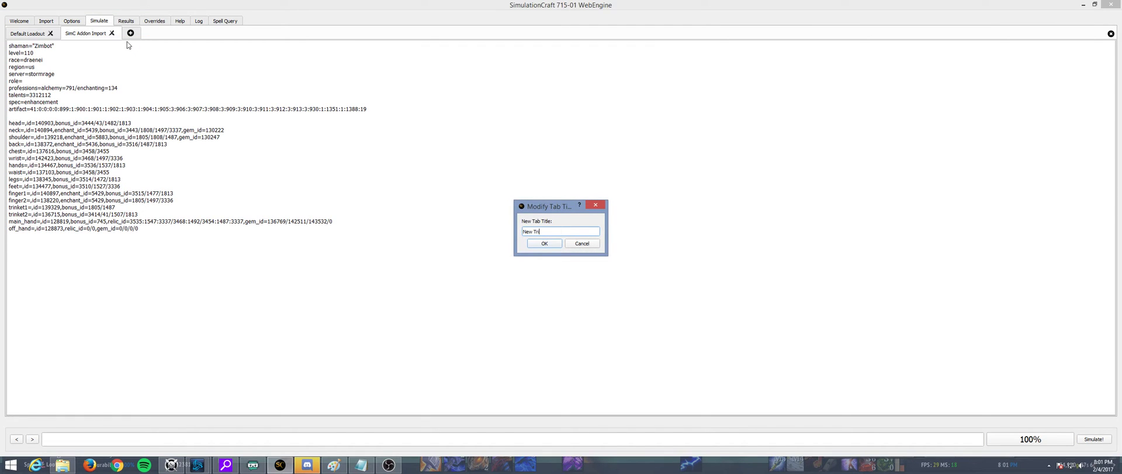
type("nket")
key("Return")
Simulate the New Trinket profile and compare its DPS with the latest Default Loadout report
left_click(1095, 439)
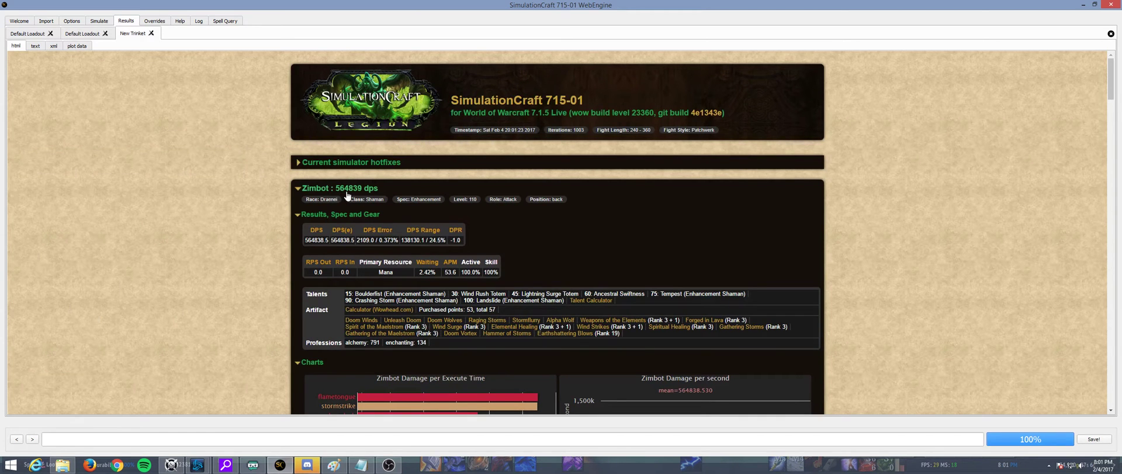
left_click(77, 34)
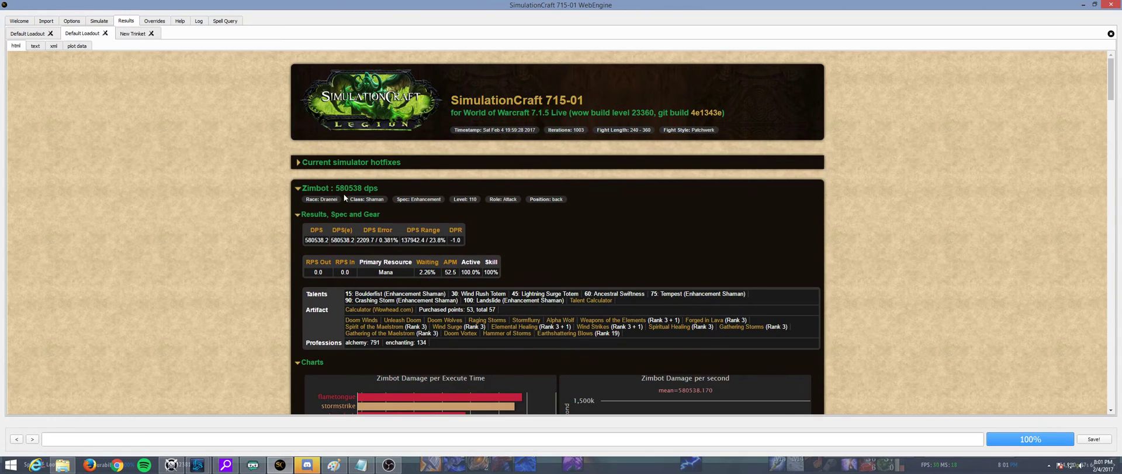
left_click(134, 34)
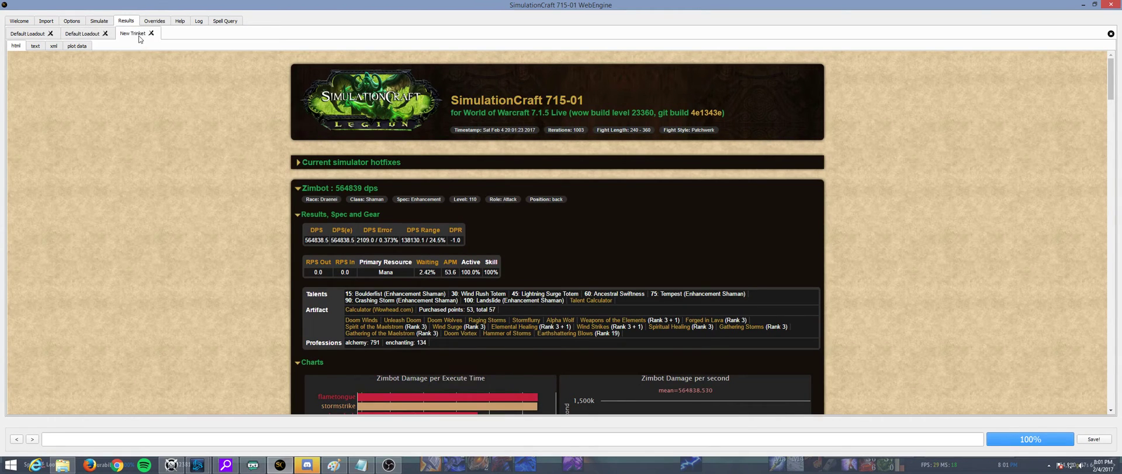
Run the New Trinket simulation again and compare its DPS with the first New Trinket report
left_click(100, 22)
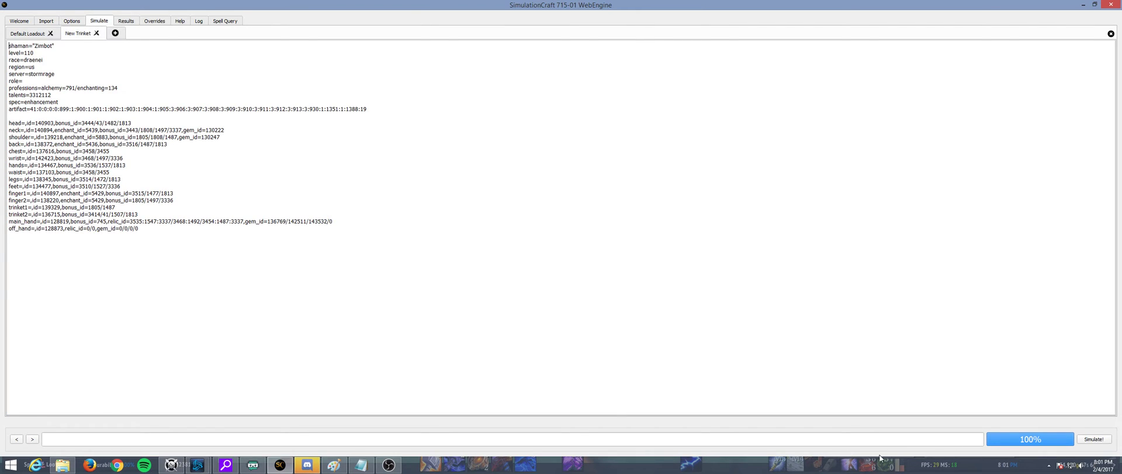
left_click(1094, 439)
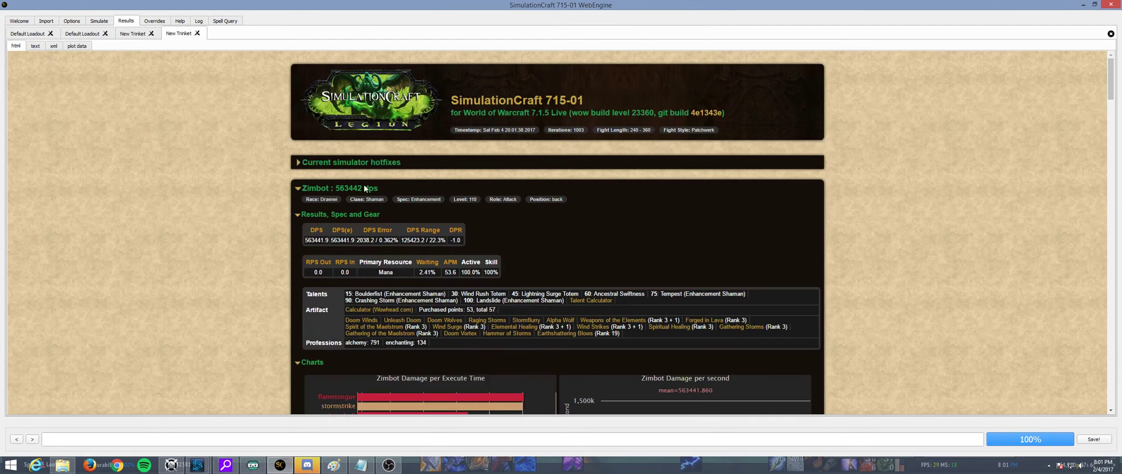
left_click(134, 34)
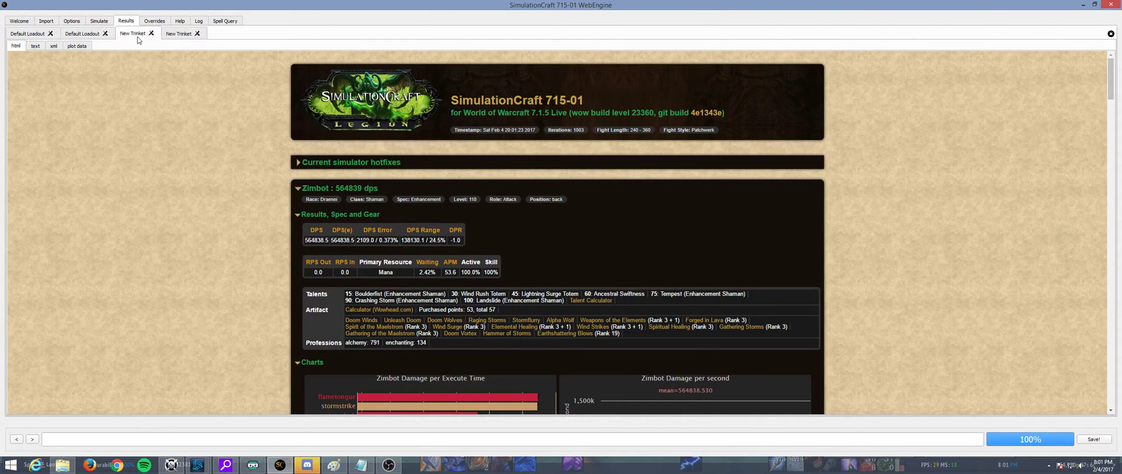
Compare the DPS figures of the two New Trinket simulation reports
left_click(178, 36)
left_click(134, 34)
left_click(178, 36)
left_click(138, 35)
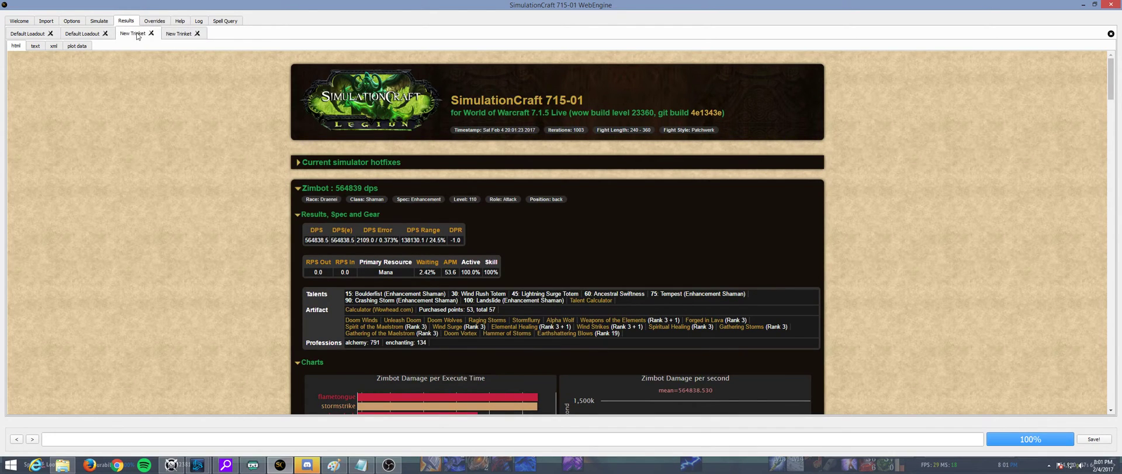
left_click(185, 36)
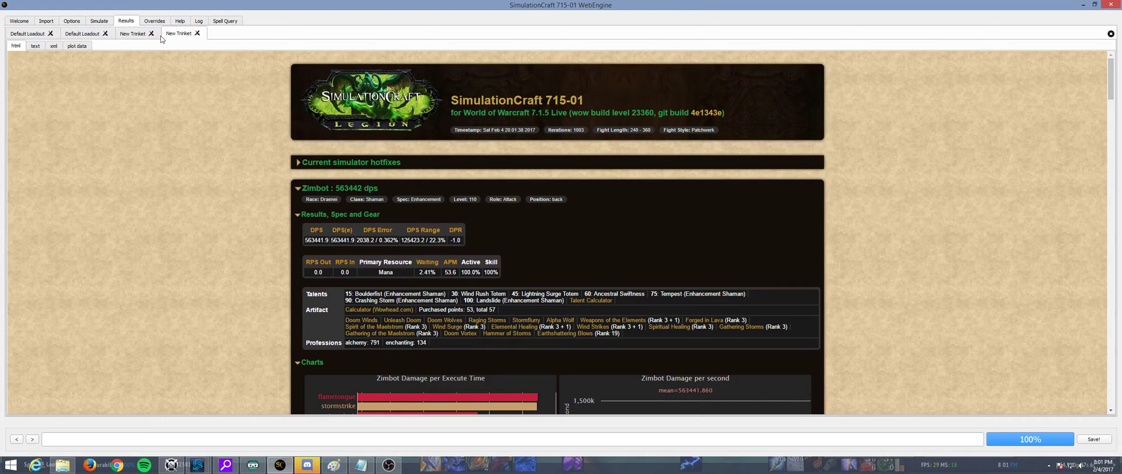
Close the second Default Loadout report and the first New Trinket report
left_click(105, 34)
key("Return")
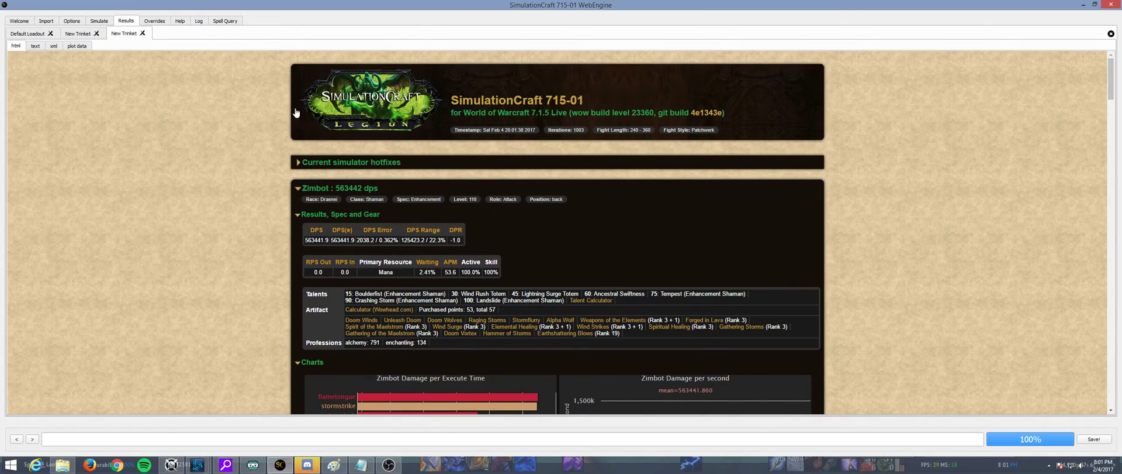
left_click(97, 34)
key("Return")
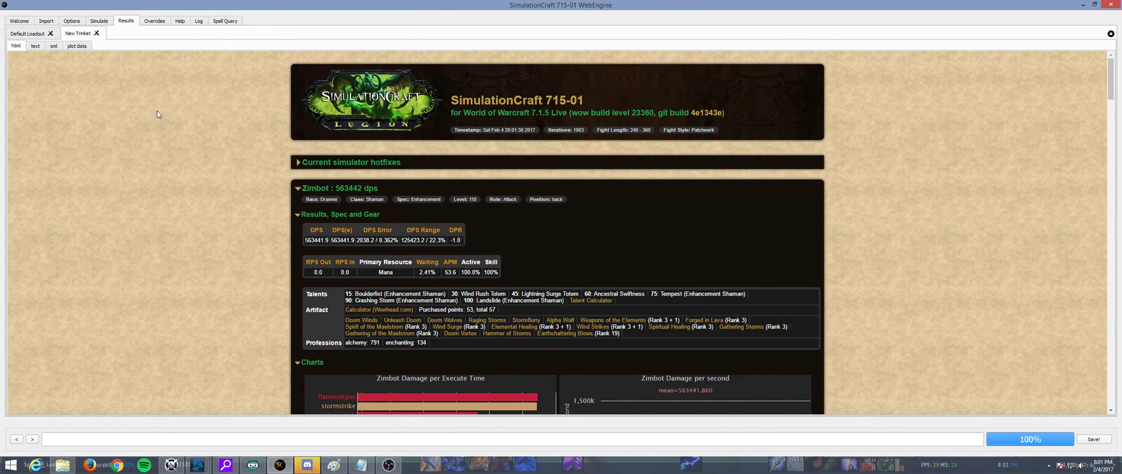
Switch to World of Warcraft, close the Doomhammer artifact window and equip the Ethereal Urn in the second trinket slot
left_click_drag(545, 5, 544, 0)
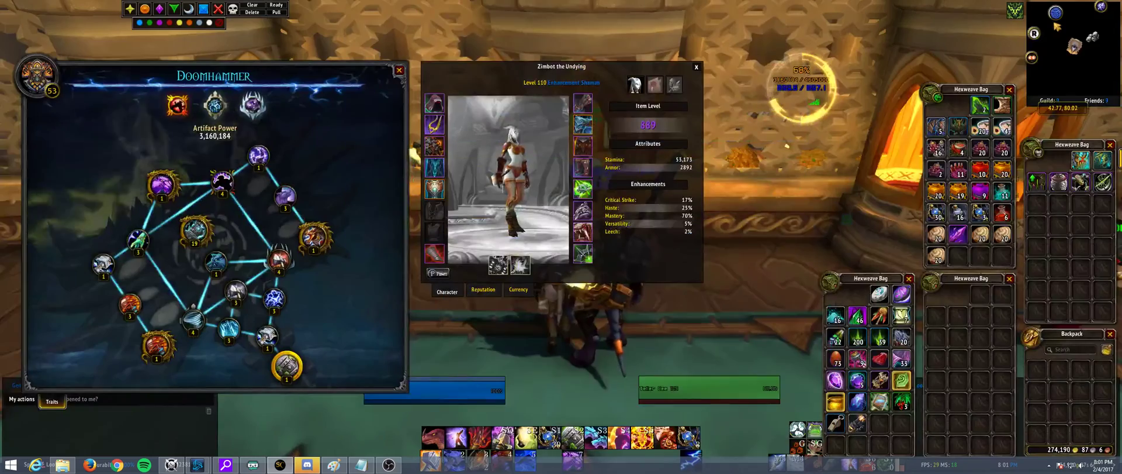
left_click(758, 91)
key("w")
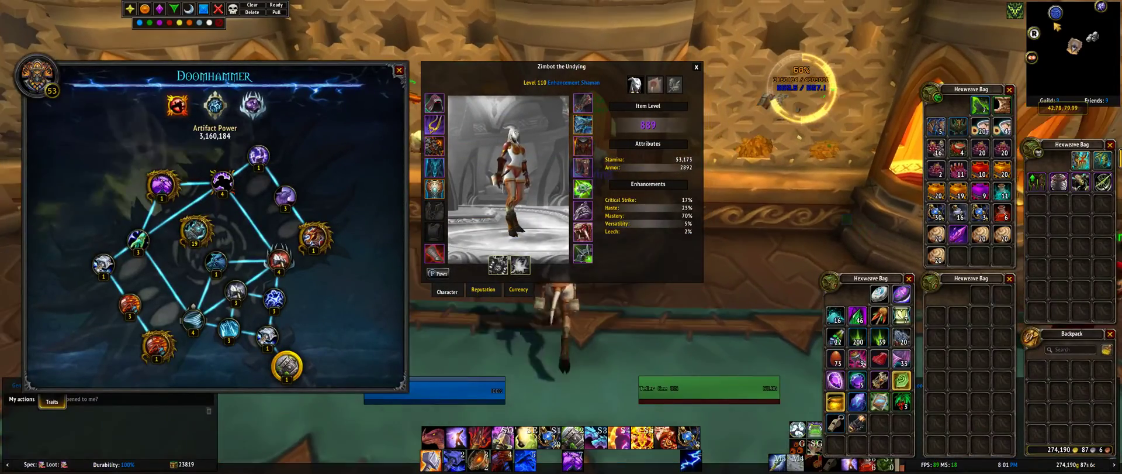
left_click(400, 71)
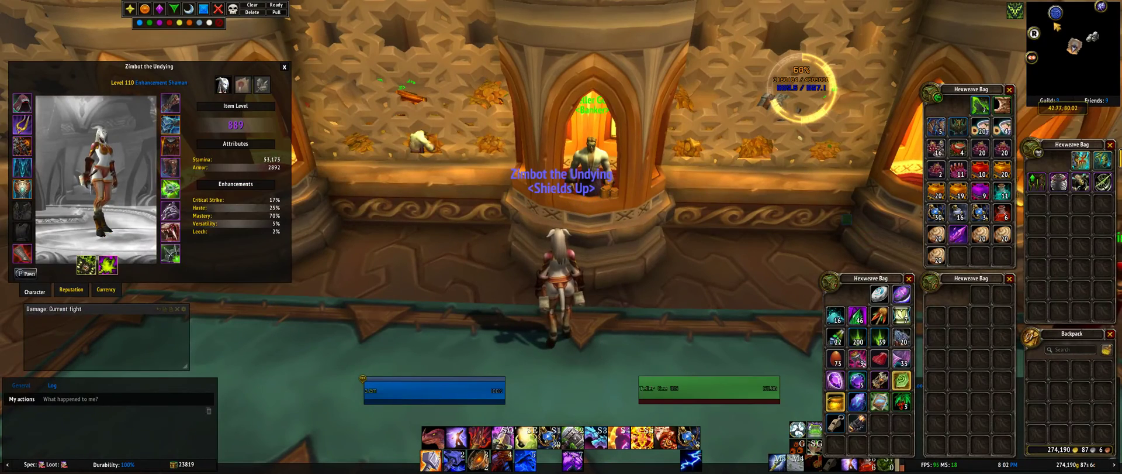
mouse_move(1082, 183)
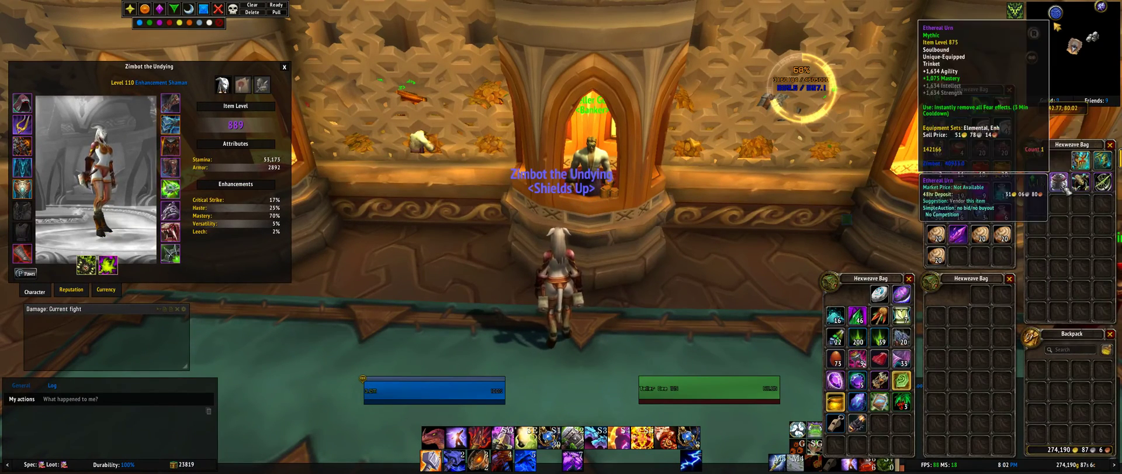
mouse_move(173, 255)
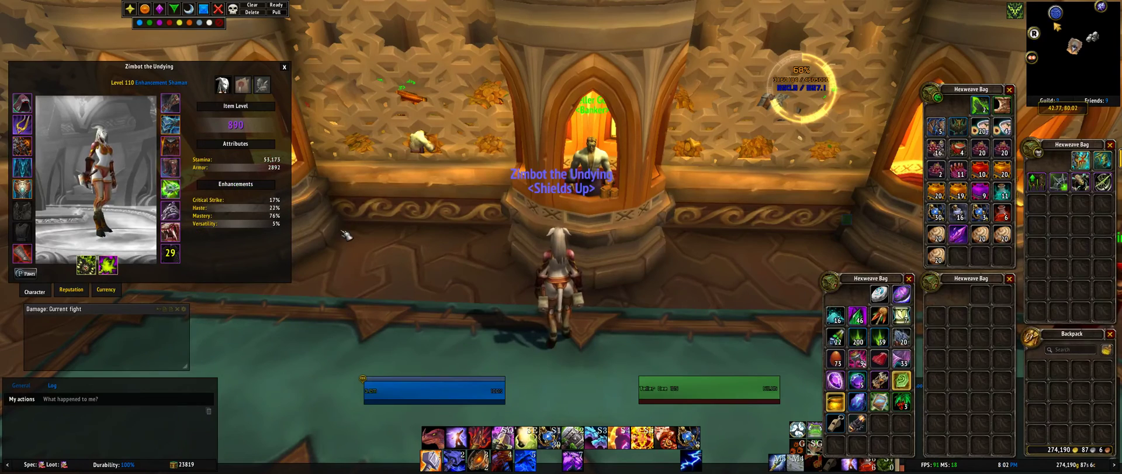
left_click_drag(510, 247, 526, 246)
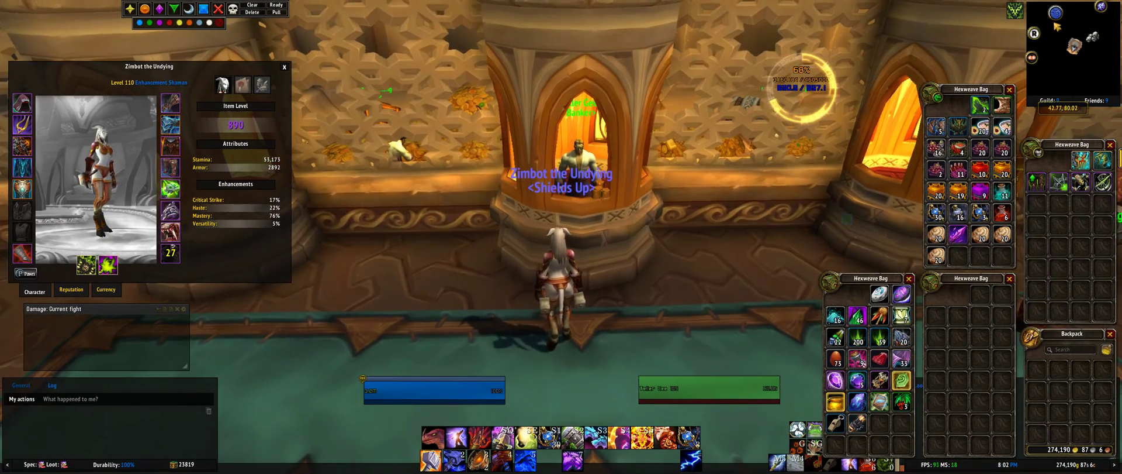
key("r")
key("Escape")
key("e")
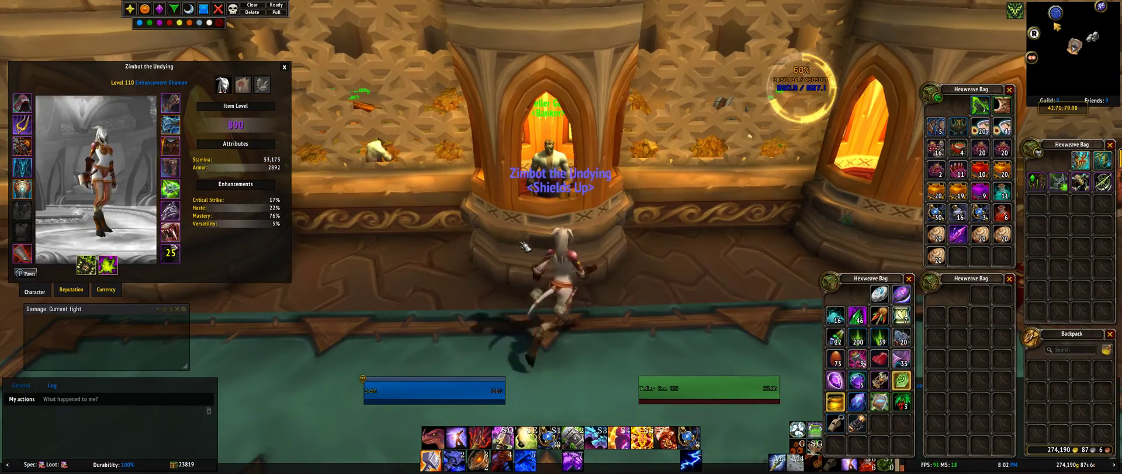
Check the equipped Leggings of Shackled Elements and replace them with the Sea Stalker's Leggings from the bag
mouse_move(170, 144)
key("q")
key("s")
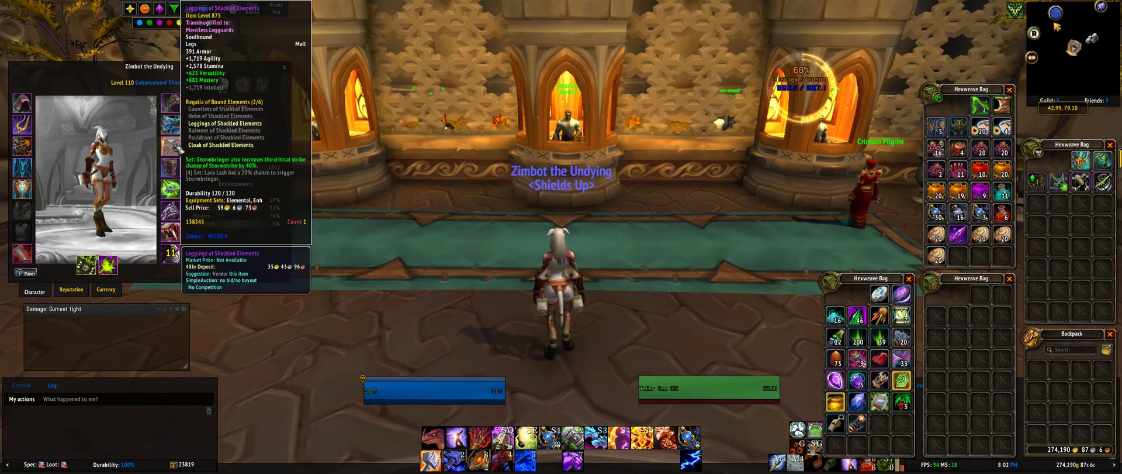
mouse_move(24, 169)
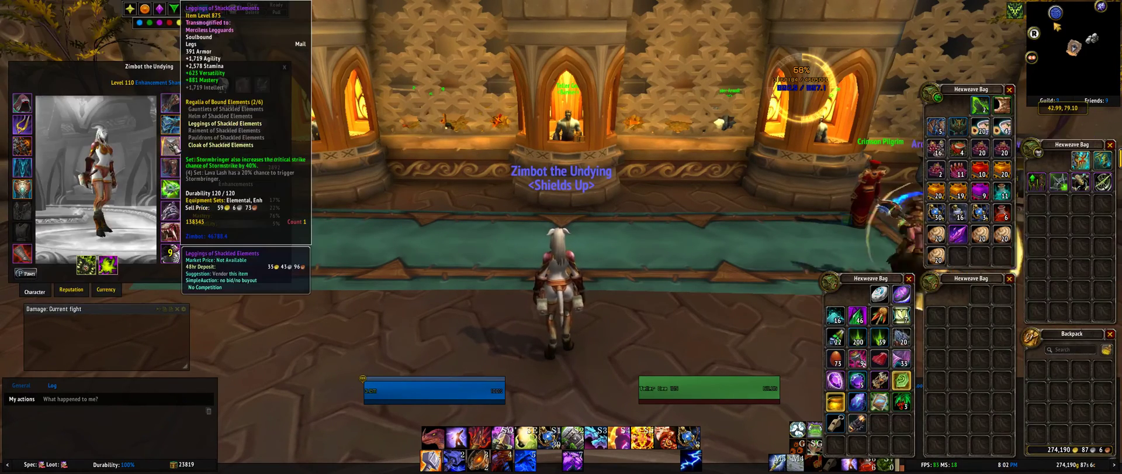
key("w")
mouse_move(1058, 183)
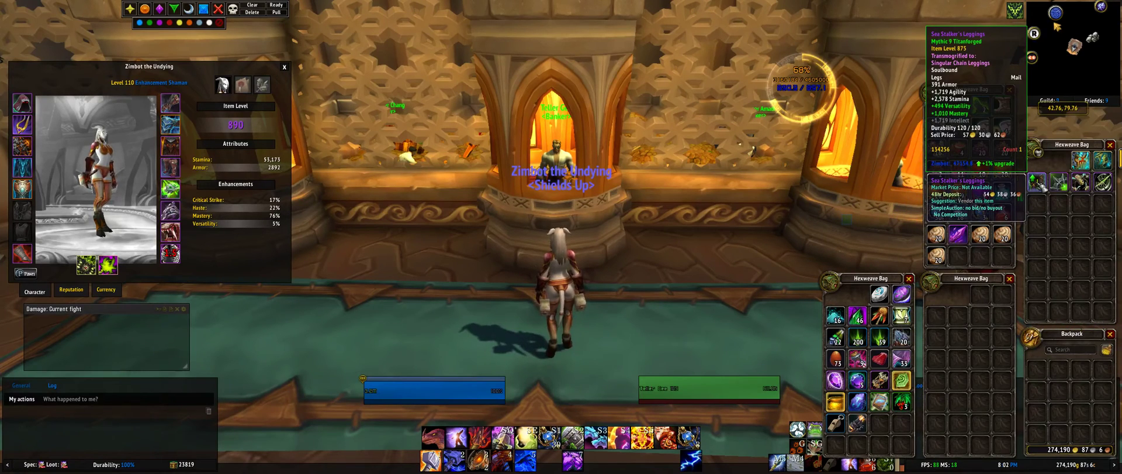
left_click(1038, 183)
left_click(1039, 183)
left_click(1038, 183)
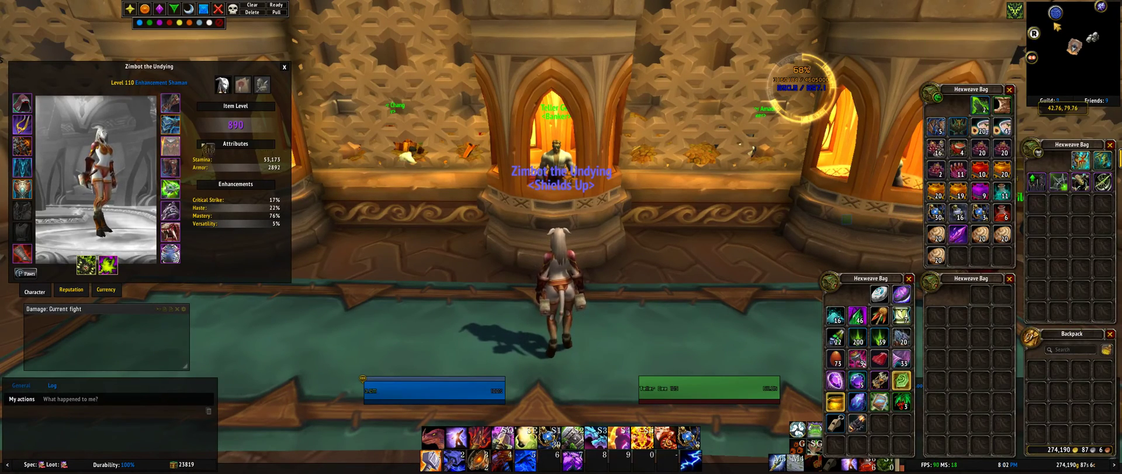
left_click(170, 146)
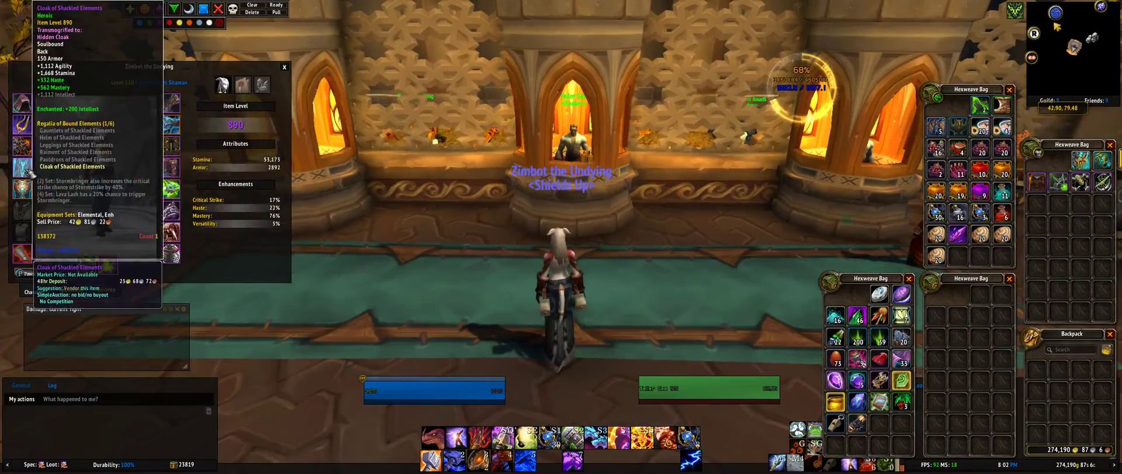
Export the character profile with the /simc chat command, then dismiss the export window
key("Return")
type("/simc")
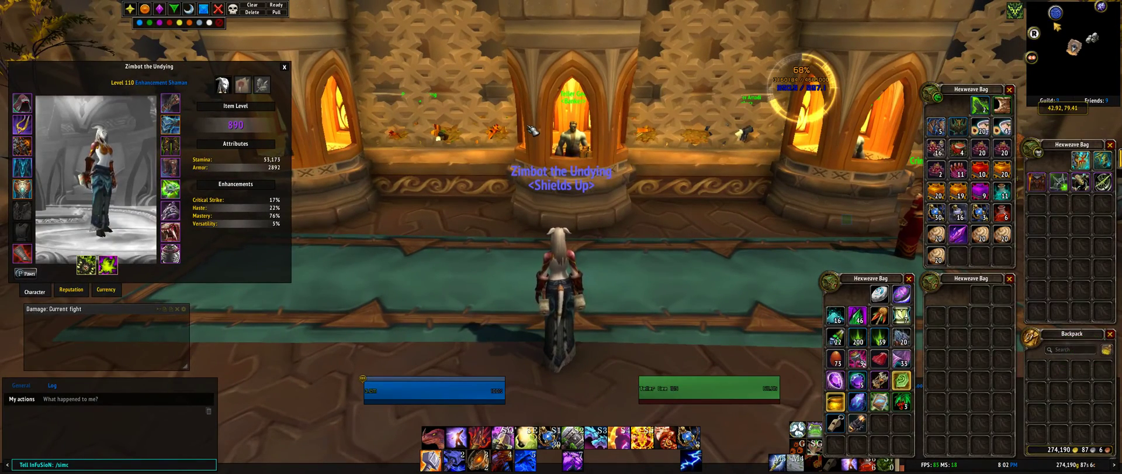
key("Return")
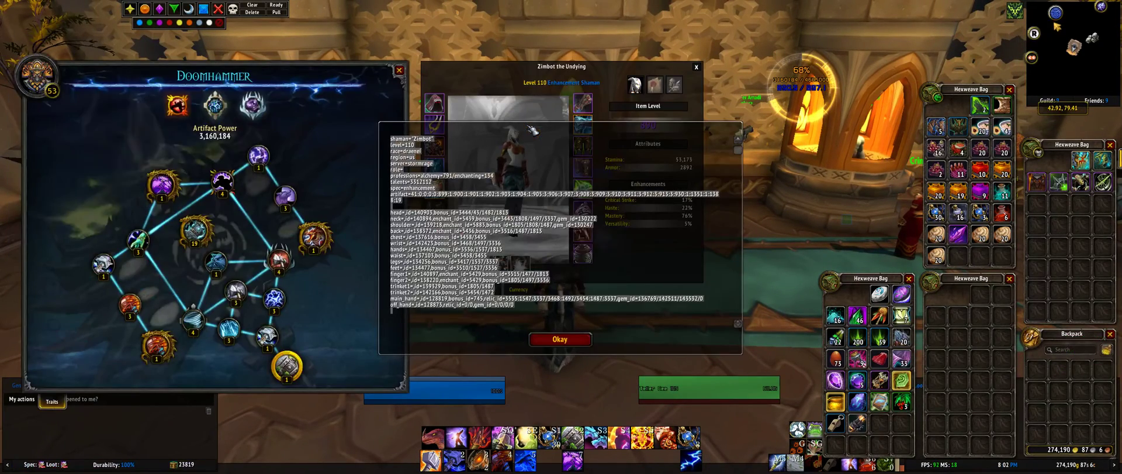
left_click(580, 341)
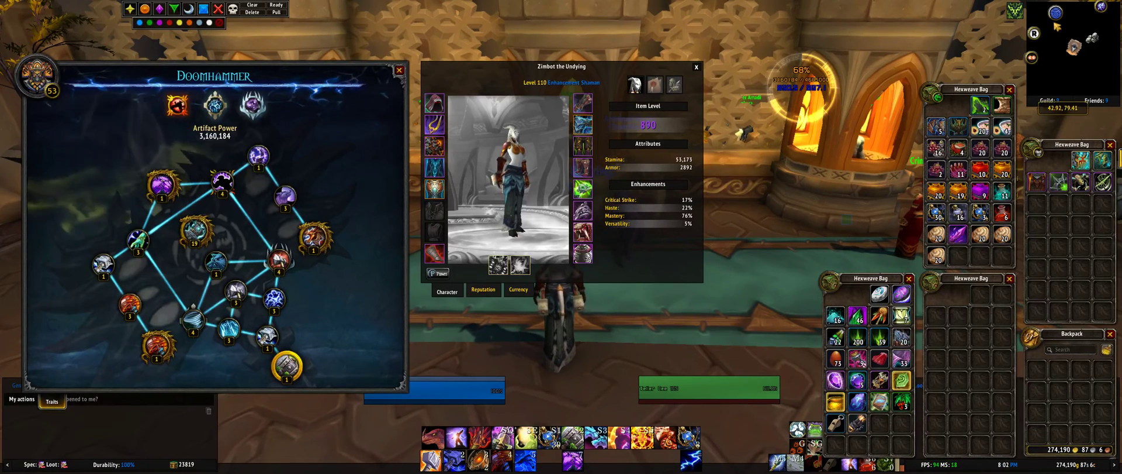
Switch to SimulationCraft and overwrite the Simc Addon import text with the profile exported with the Sea Stalker's Leggings equipped
mouse_move(591, 150)
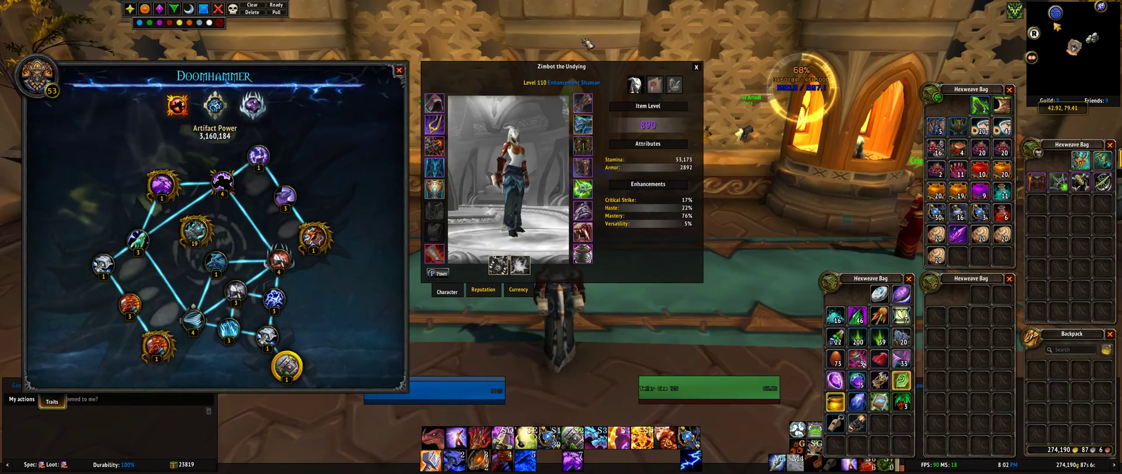
left_click_drag(803, 0, 566, 110)
double_click(566, 109)
key("ctrl+a")
type("shaman=\"Zimbot\" level=110 race=draenei region=us server=stormrage role= professions=alchemy=791/enchanting=134 talents=3312112 spec=enhancement artifact=41:0:0:0:0:899:1:900:1:901:1:902:1:903:1:904:1:905:3:906:3:907:3:908:3:909:3:910:3:911:3:912:3:913:3:930:1:1351:1:1388:19  head=,id=140903,bonus_id=3444/43/1482/1813 neck=,id=140894,enchant_id=5439,bonus_id=3443/1808/1497/3337,gem_id=130222 shoulder=,id=139218,enchant_id=5883,bonus_id=1805/1808/1487,gem_id=130247 back=,id=138372,enchant_id=5436,bonus_id=3516/1487/1813 chest=,id=137616,bonus_id=3458/3455 wrist=,id=142423,bonus_id=3468/1497/3336 hands=,id=134467,bonus_id=3536/1537/1813 waist=,id=137103,bonus_id=3458/3455 legs=,id=134256,bonus_id=3417/1537/3337 feet=,id=134477,bonus_id=3510/1527/3336 finger1=,id=140897,enchant_id=5429,bonus_id=3515/1477/1813 finger2=,id=138220,enchant_id=5429,bonus_id=1805/1497/3336 trinket1=,id=139329,bonus_id=1805/1487 trinket2=,id=142166,bonus_id=3454/1472 main_hand=,id=128819,bonus_id=745,relic_id=3535:1547:3337/3468:1492/3454:1487:3337,gem_id=136769/142511/143532/0 off_hand=,id=128873,relic_id=0/0,gem_id=0/0/0/0")
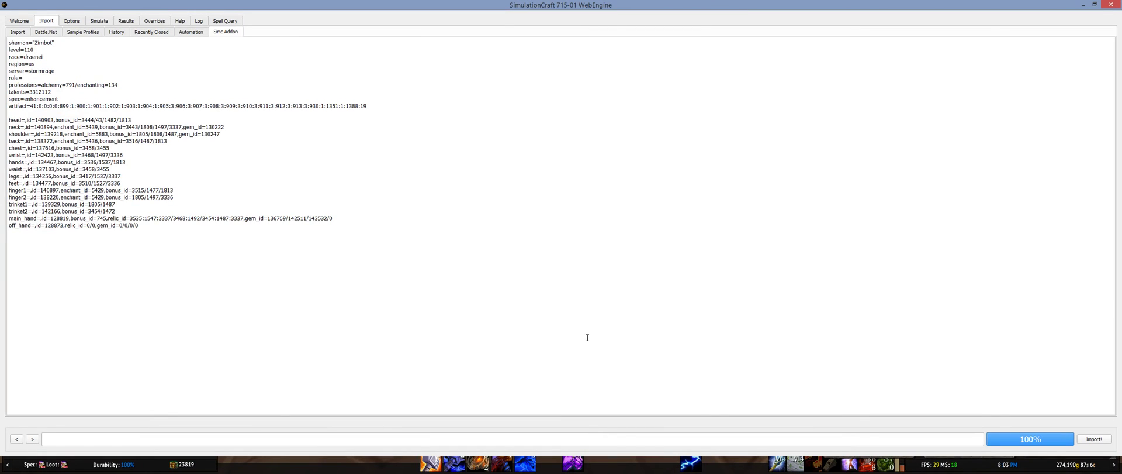
Import the Simc Addon profile and rename its simulation profile to "No set bonus"
left_click(1095, 439)
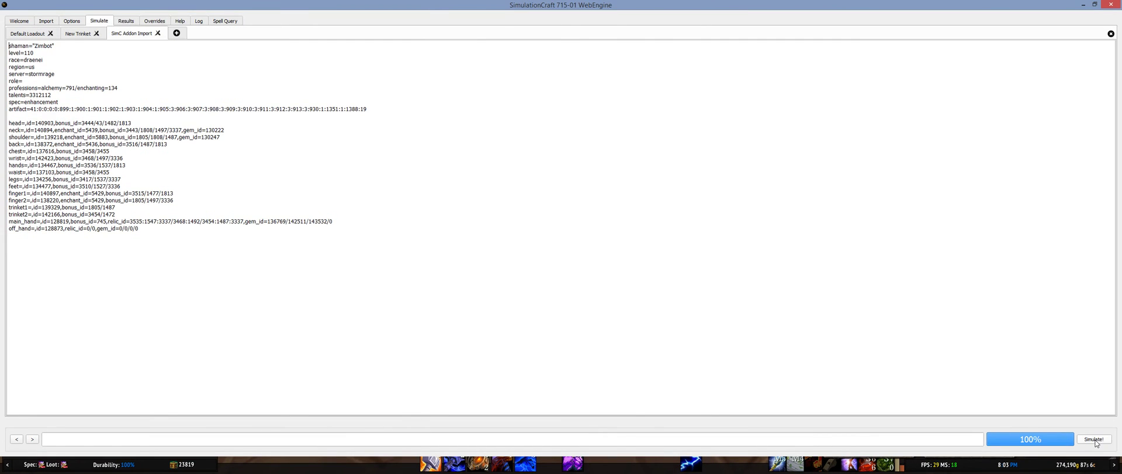
right_click(142, 34)
left_click(173, 40)
type("No")
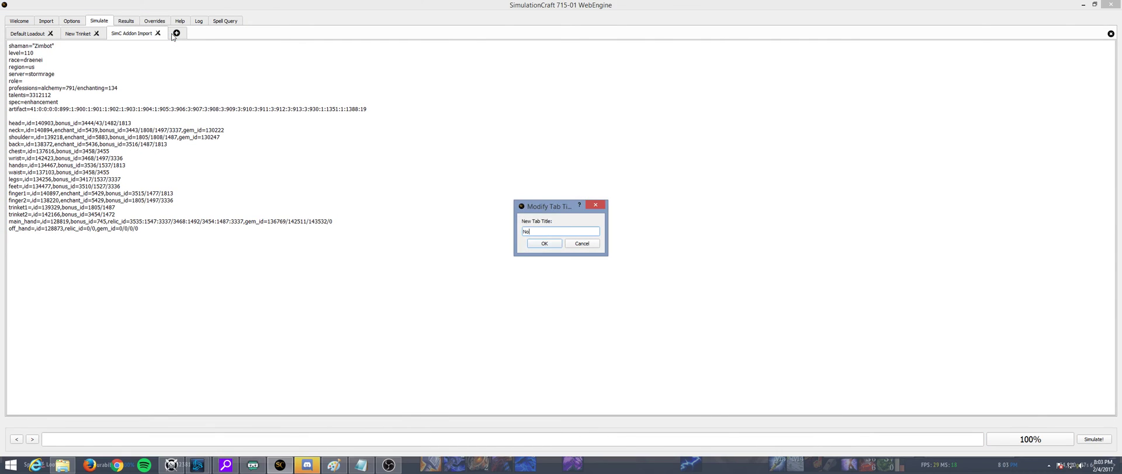
type(" set bonus")
key("Return")
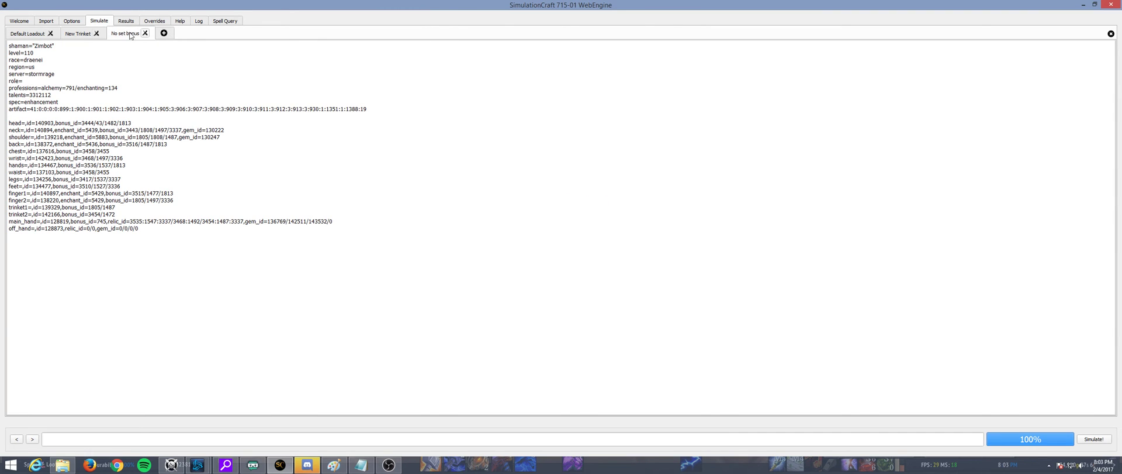
Simulate the No set bonus profile and review its DPS report
mouse_move(1118, 302)
left_click(1096, 439)
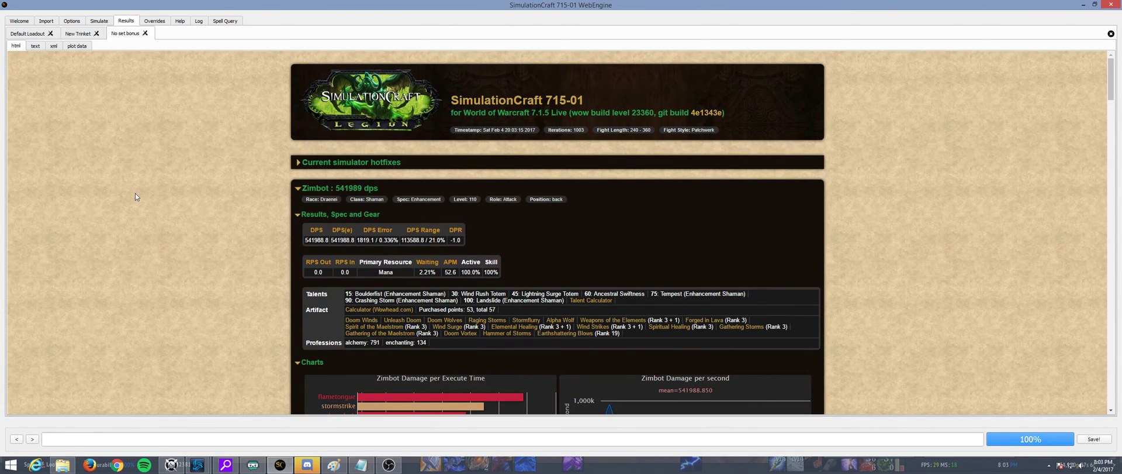
scroll(136, 193, "down", 2)
scroll(134, 193, "up", 2)
Return to the No set bonus profile and run its simulation a second time
left_click(100, 22)
left_click(1094, 438)
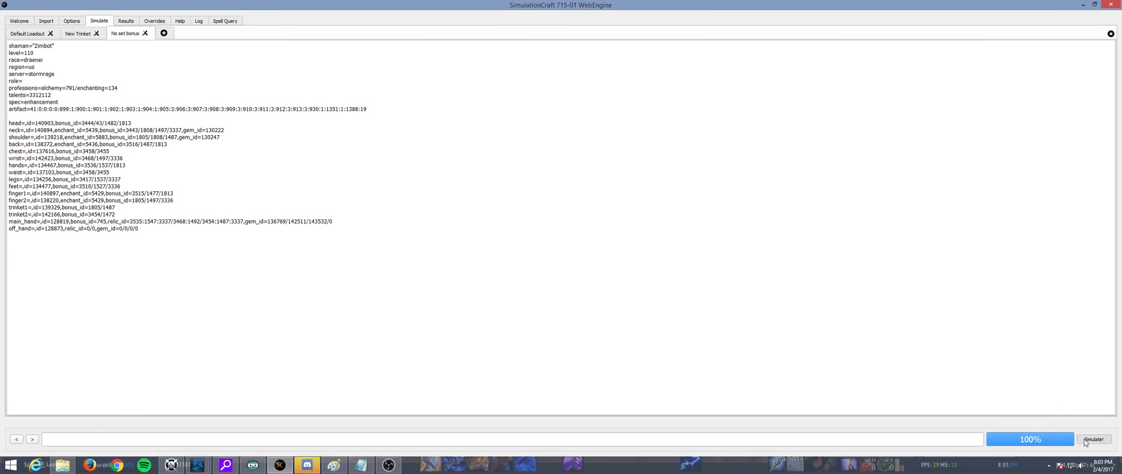